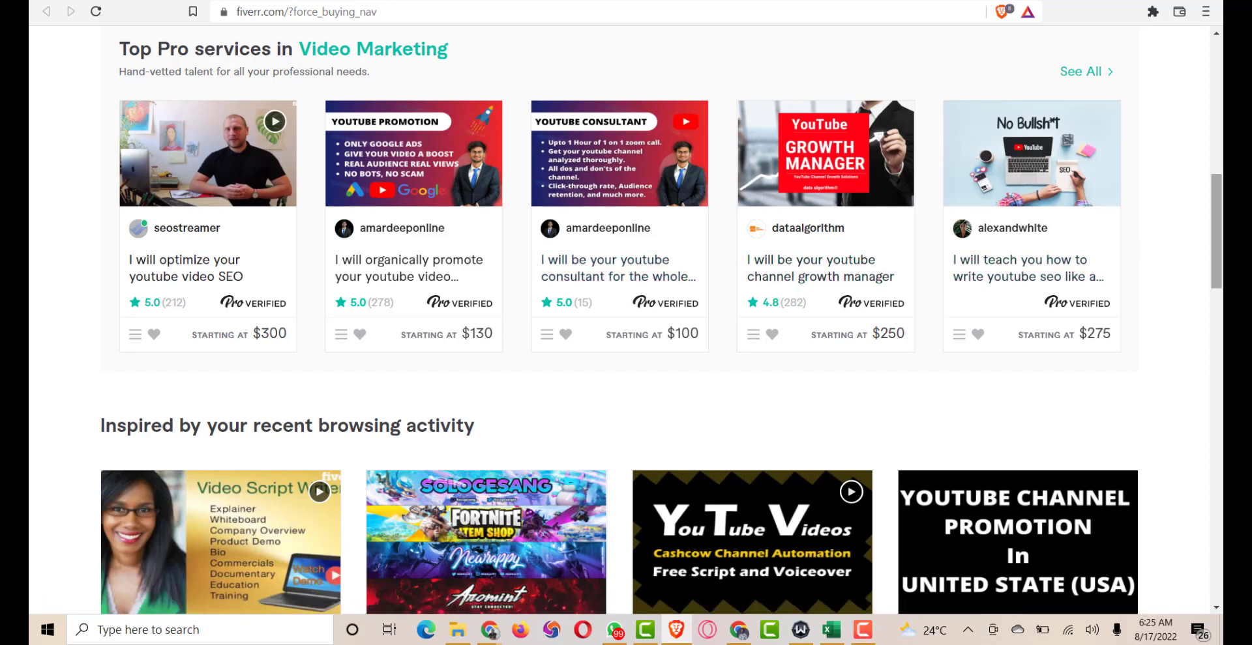
pyautogui.scroll(-1, 1217, 268)
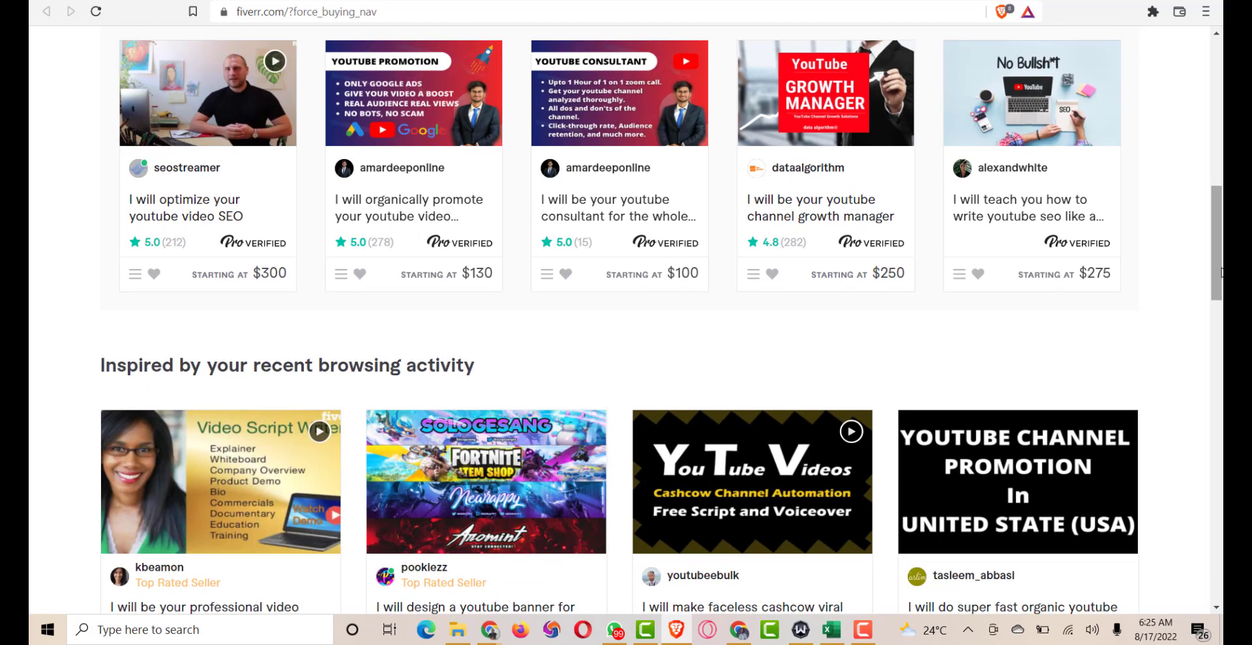
pyautogui.moveTo(1221, 272); pyautogui.dragTo(1221, 256)
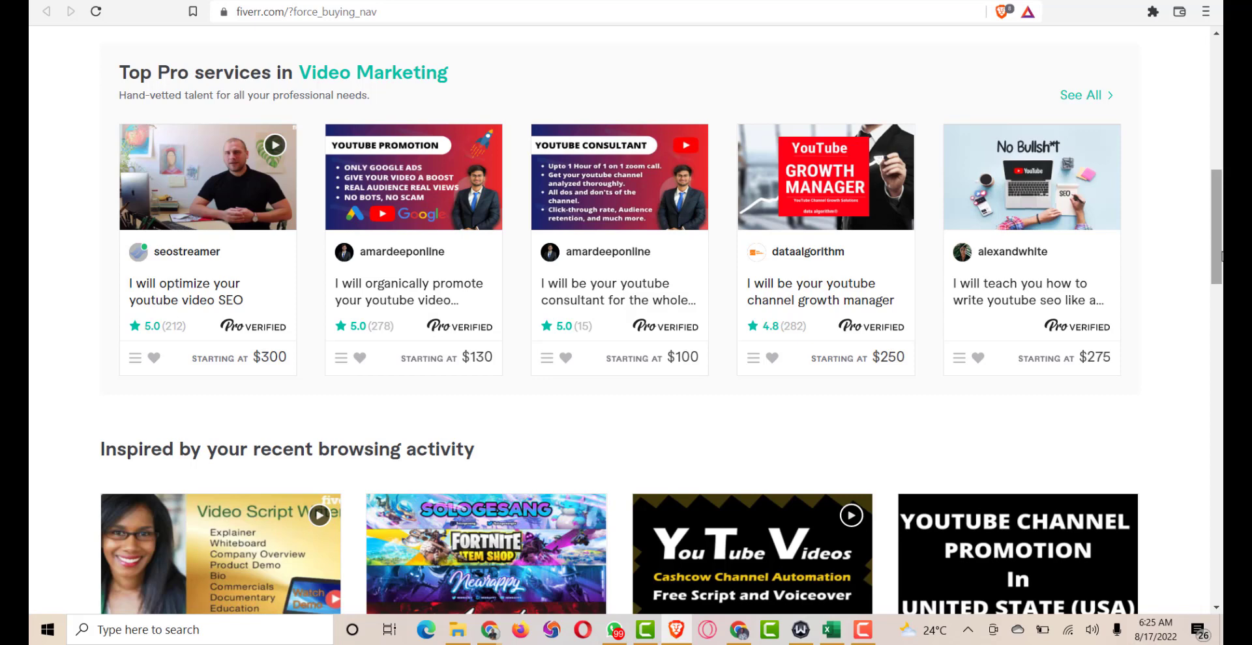
pyautogui.scroll(1, 1221, 256)
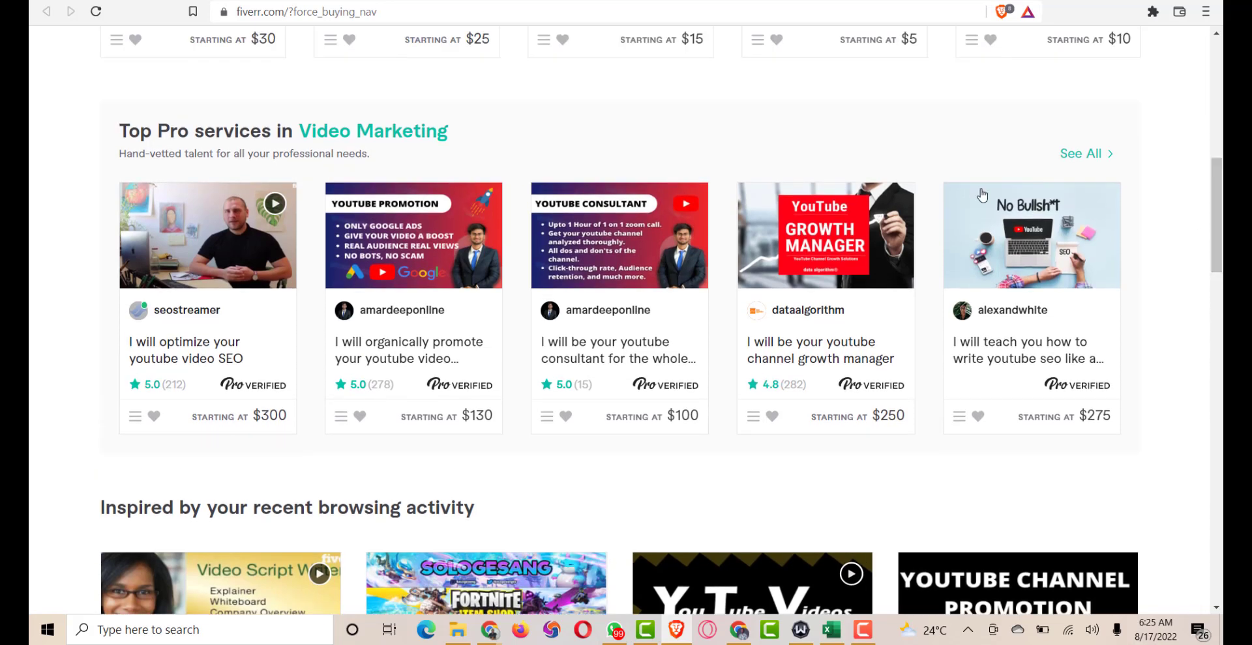
pyautogui.moveTo(384, 73)
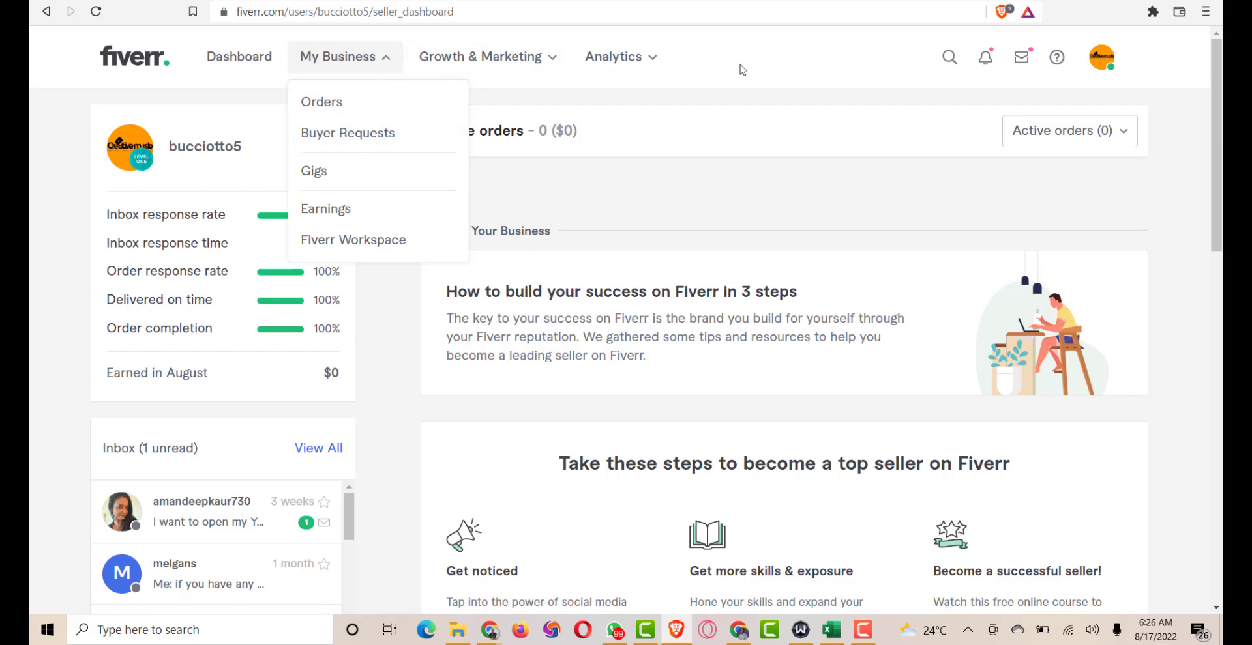
pyautogui.click(382, 60)
pyautogui.click(389, 60)
pyautogui.click(389, 61)
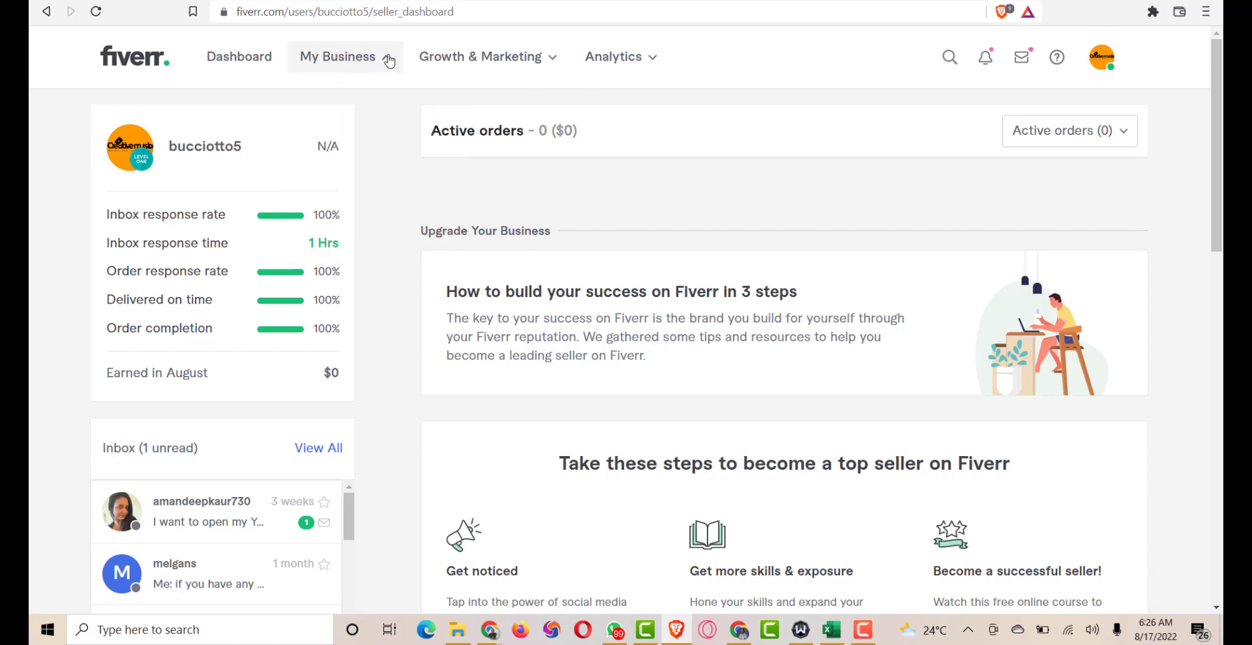
pyautogui.click(552, 63)
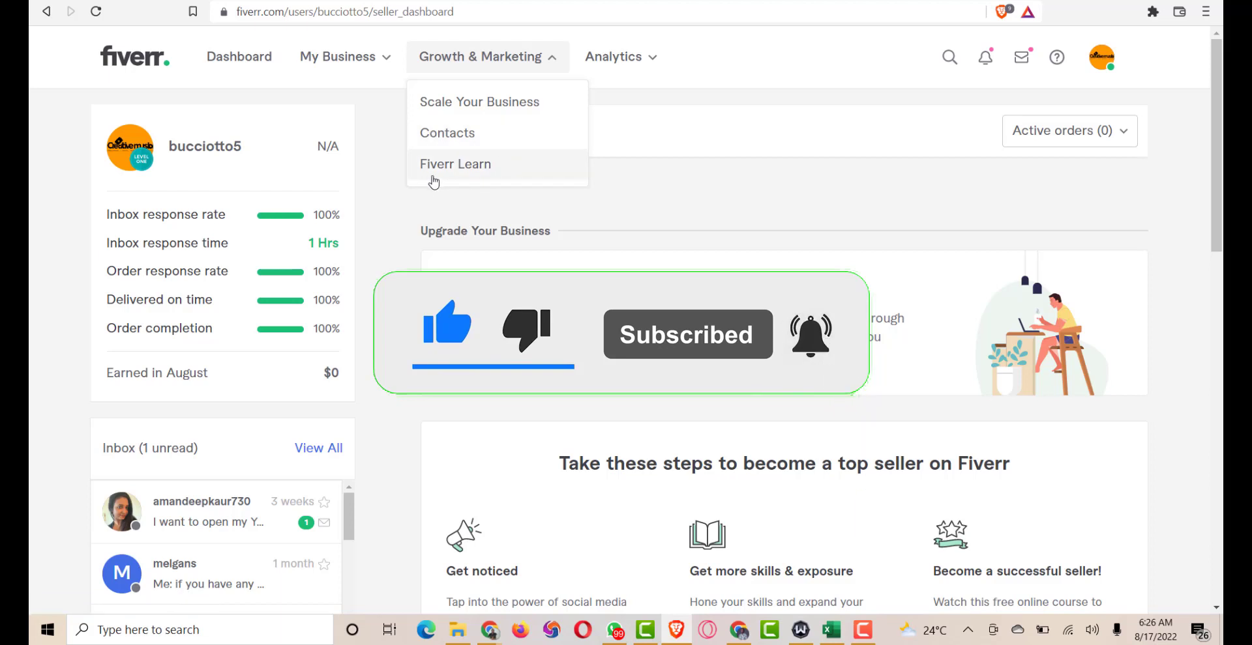
pyautogui.click(653, 68)
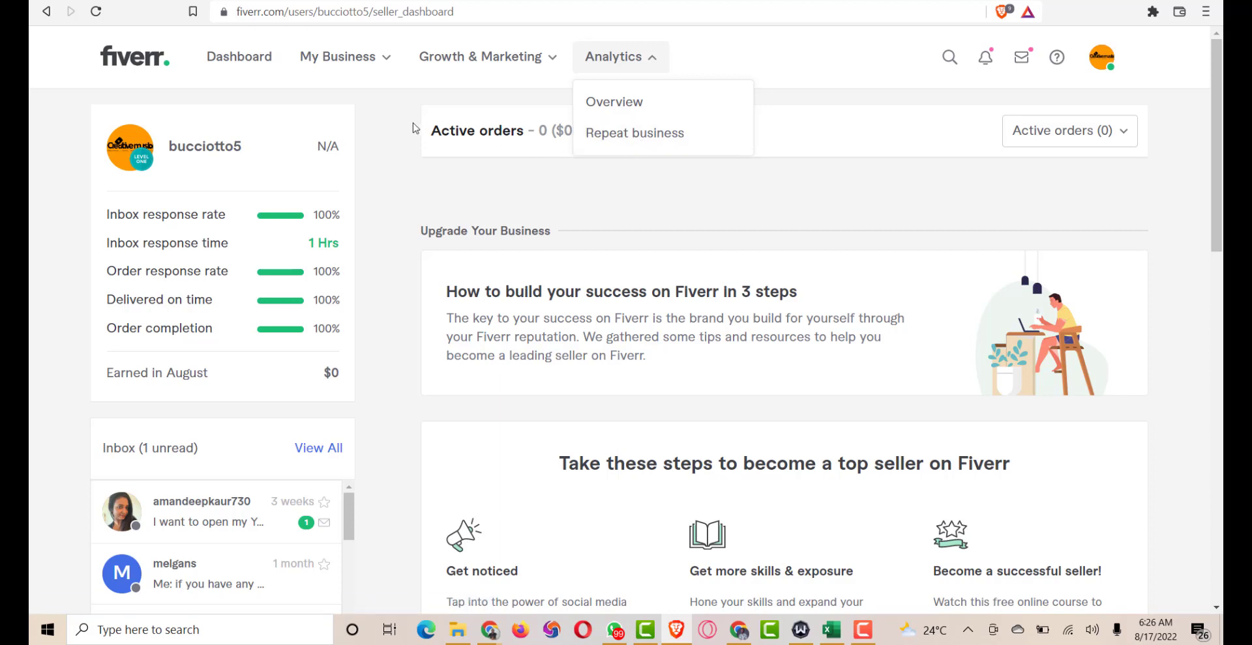
# Step: Go to the seller account's gigs page and start creating a new gig
pyautogui.click(389, 68)
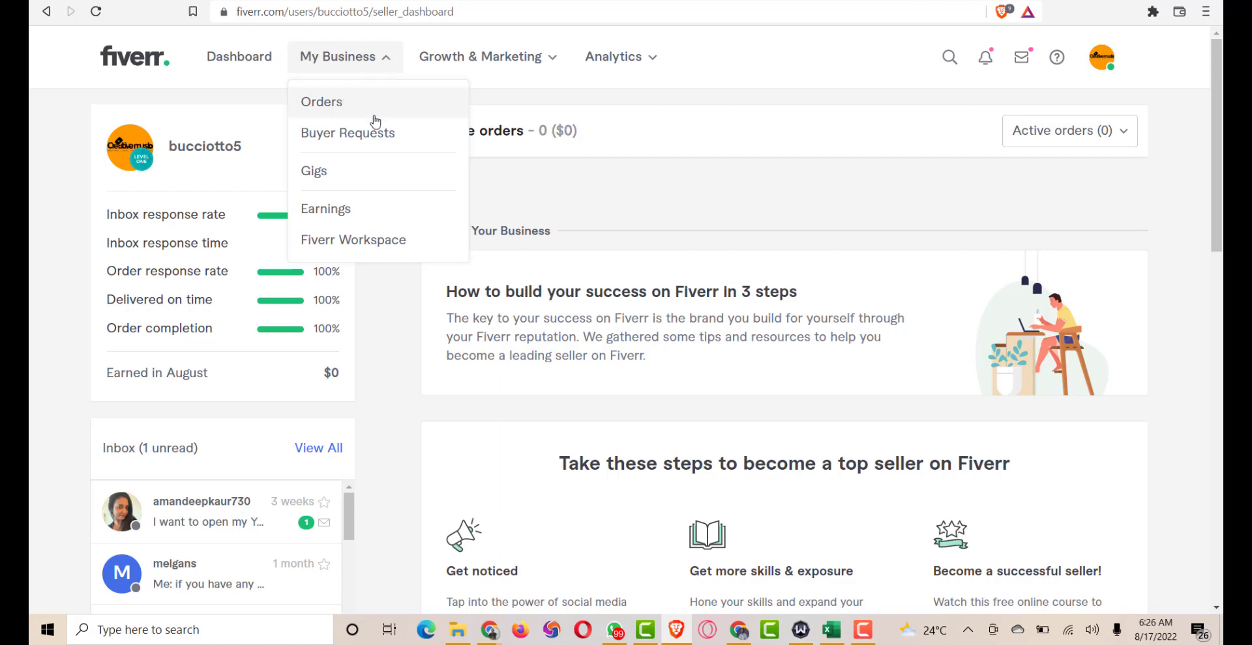
pyautogui.click(334, 181)
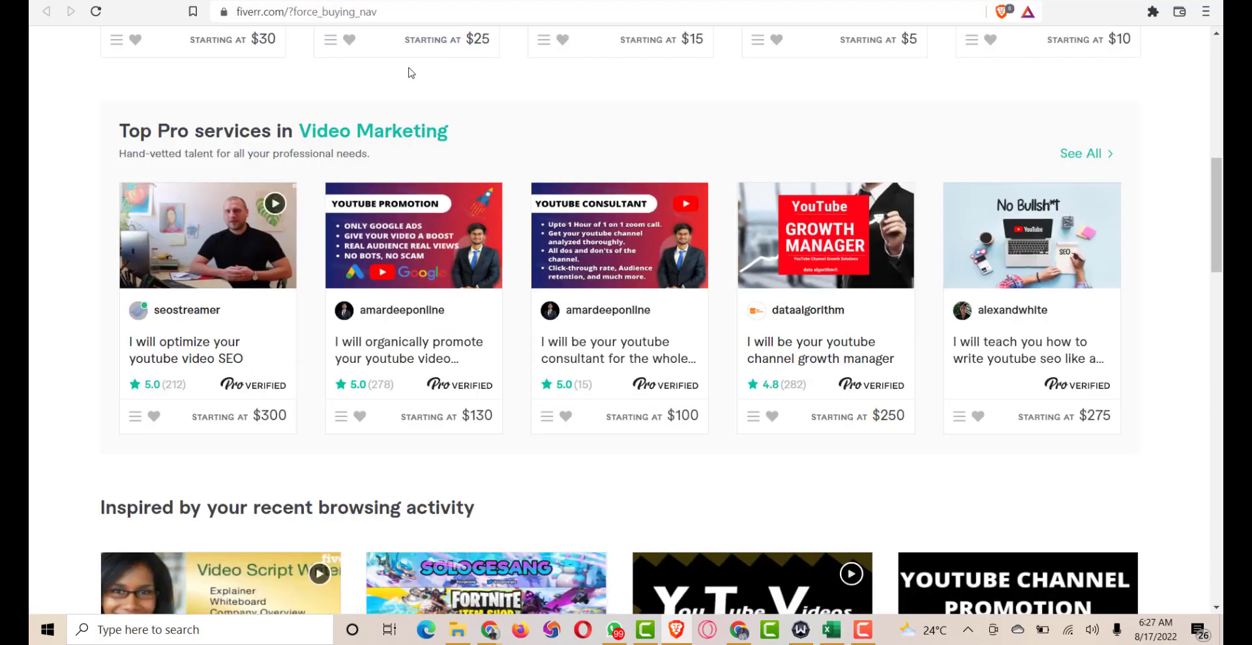
pyautogui.scroll(3, 626, 326)
pyautogui.scroll(6, 1219, 91)
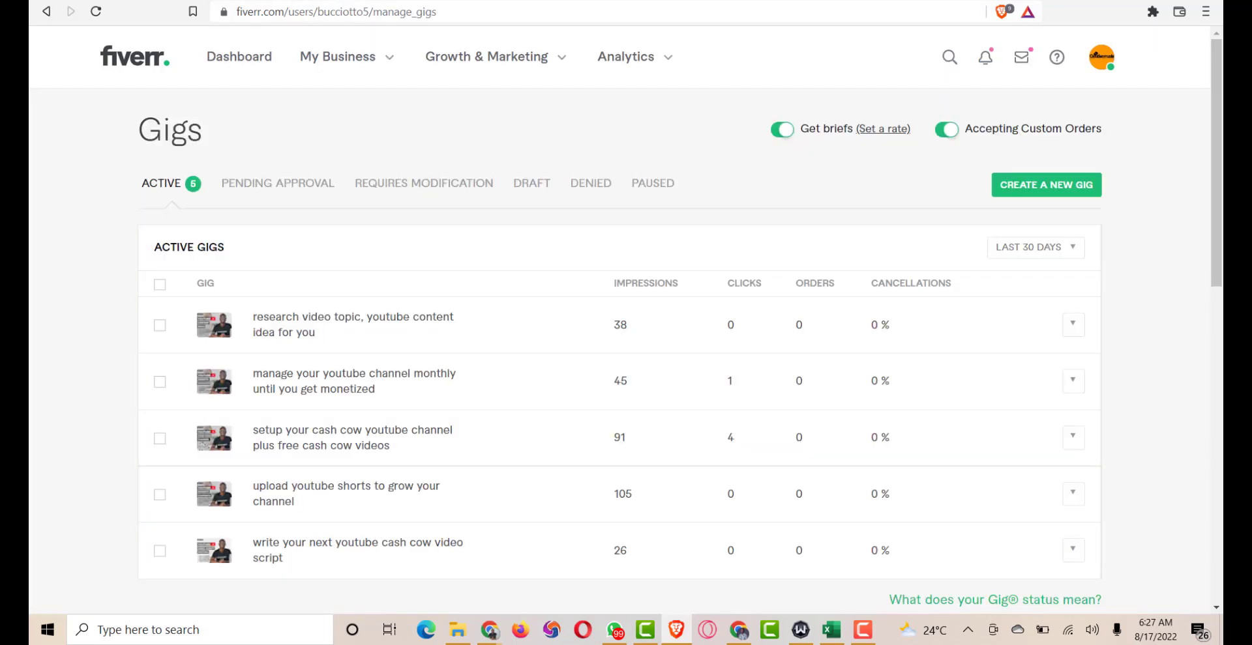
pyautogui.click(383, 63)
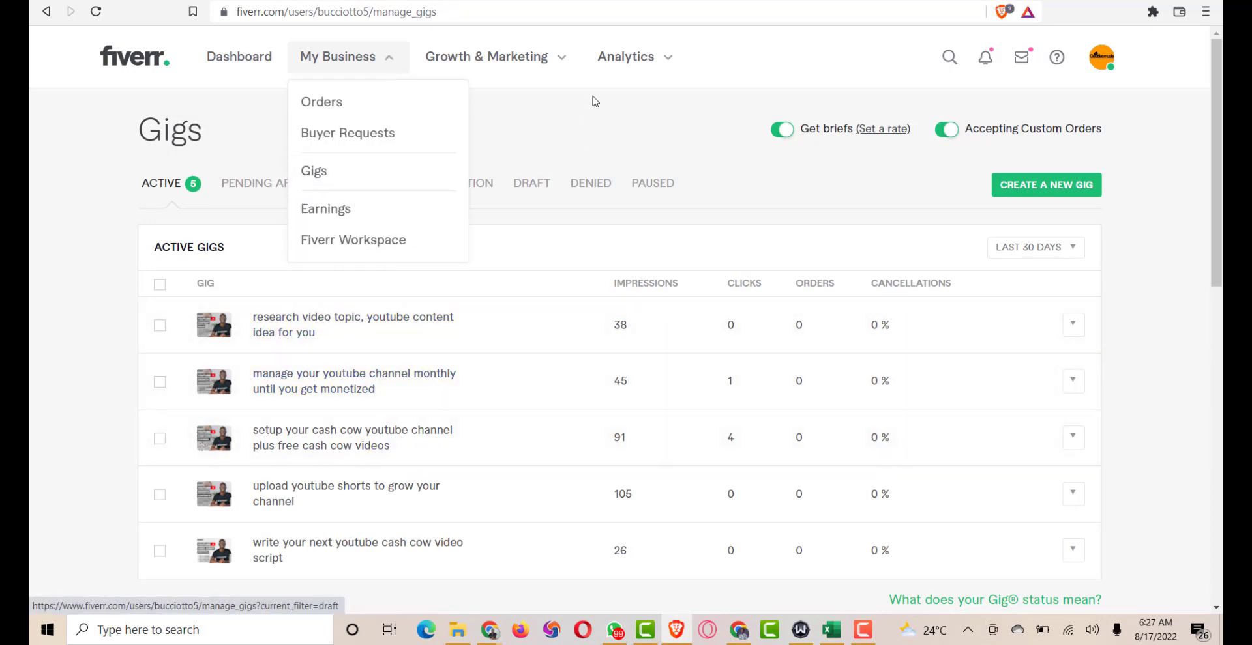
pyautogui.click(554, 120)
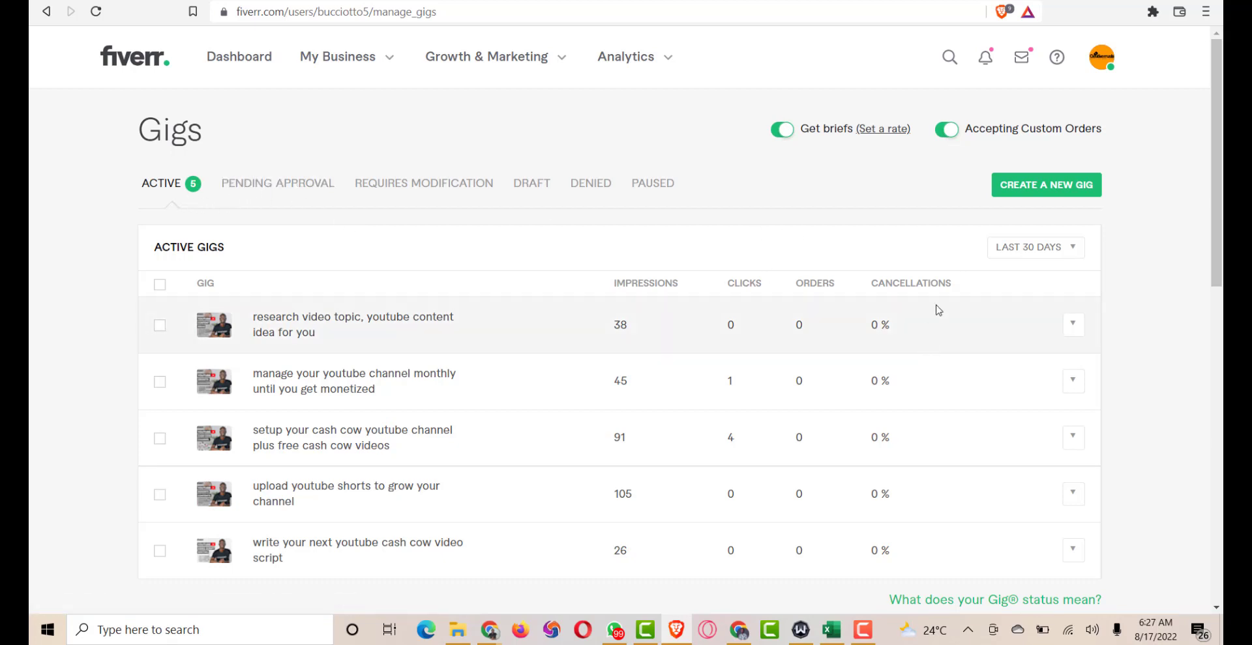
pyautogui.click(1031, 189)
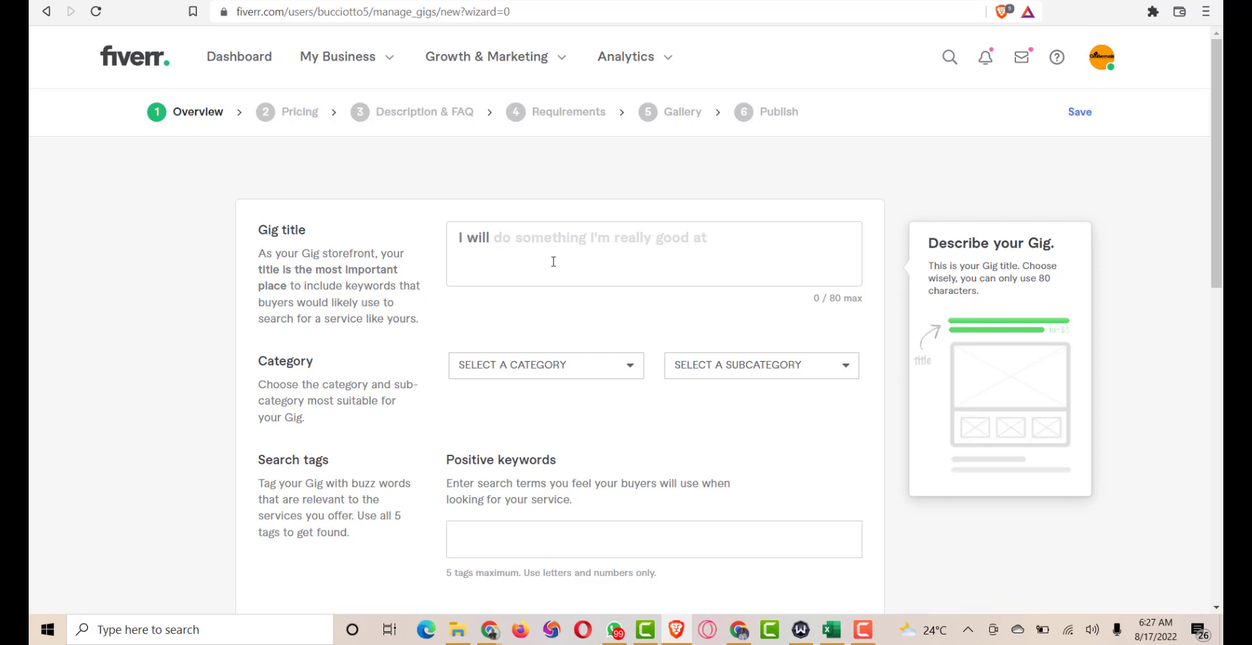
# Step: Begin the gig title with "Manage your Youtube Channel"
pyautogui.click(503, 239)
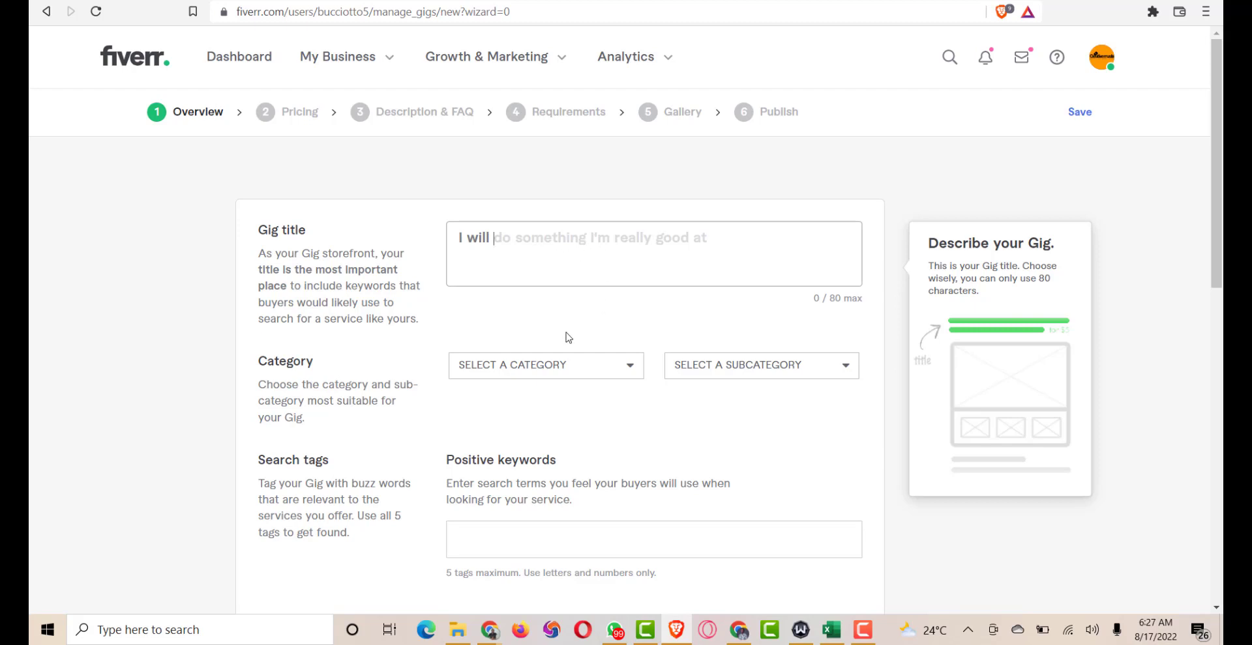
pyautogui.write('mAN')
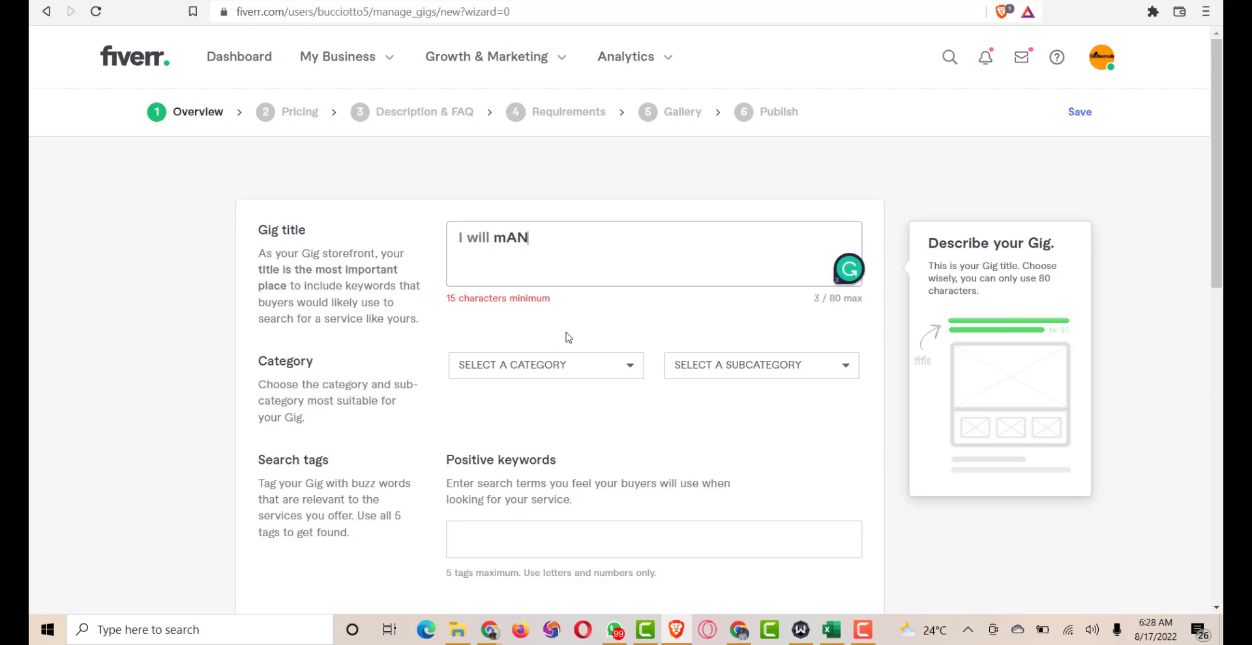
pyautogui.press('BackSpace')
pyautogui.press('BackSpace')
pyautogui.press('BackSpace')
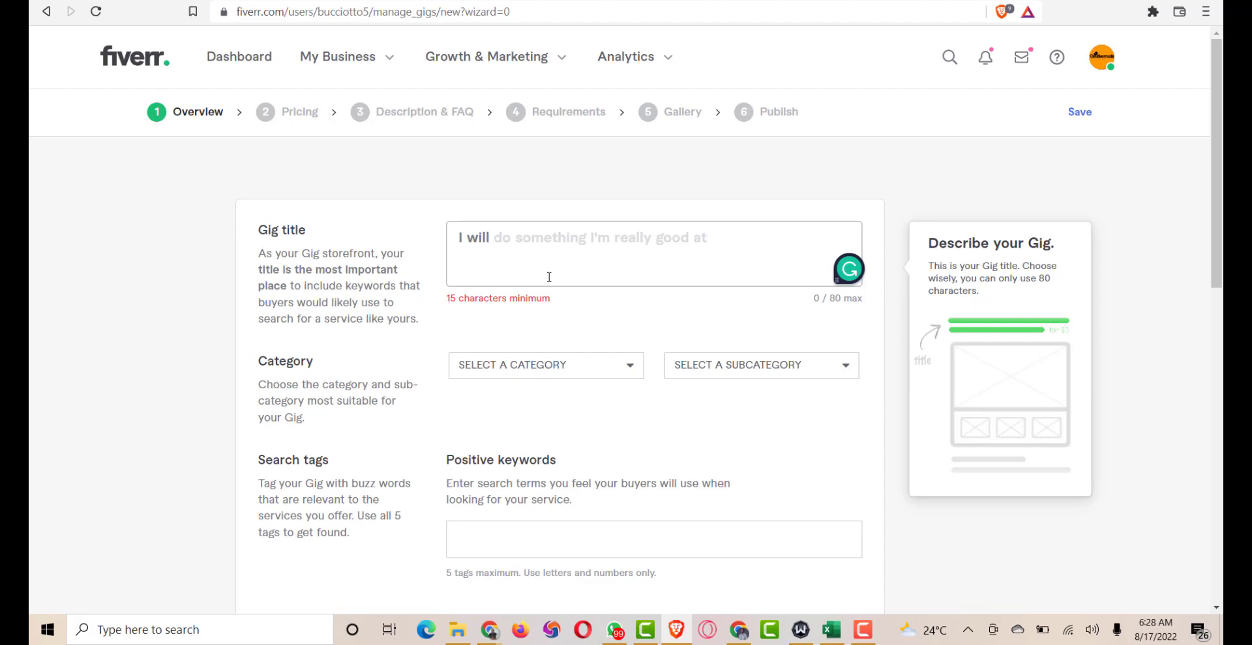
pyautogui.write('Mang')
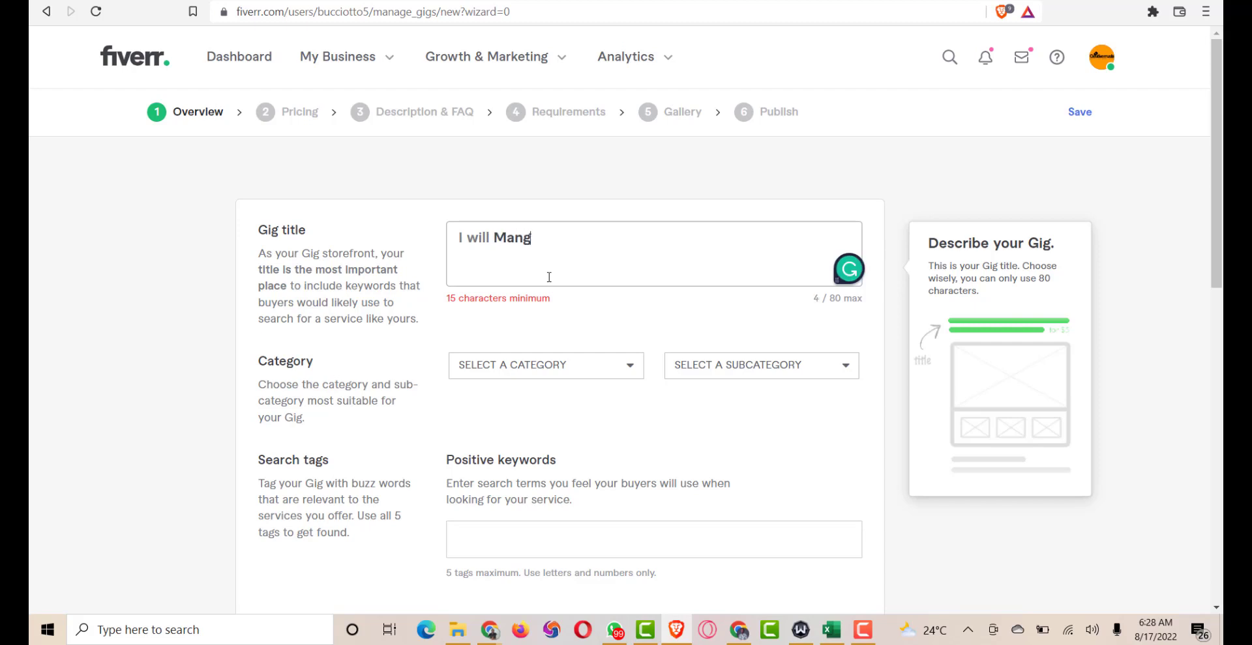
pyautogui.press('BackSpace')
pyautogui.write('age your Youtube')
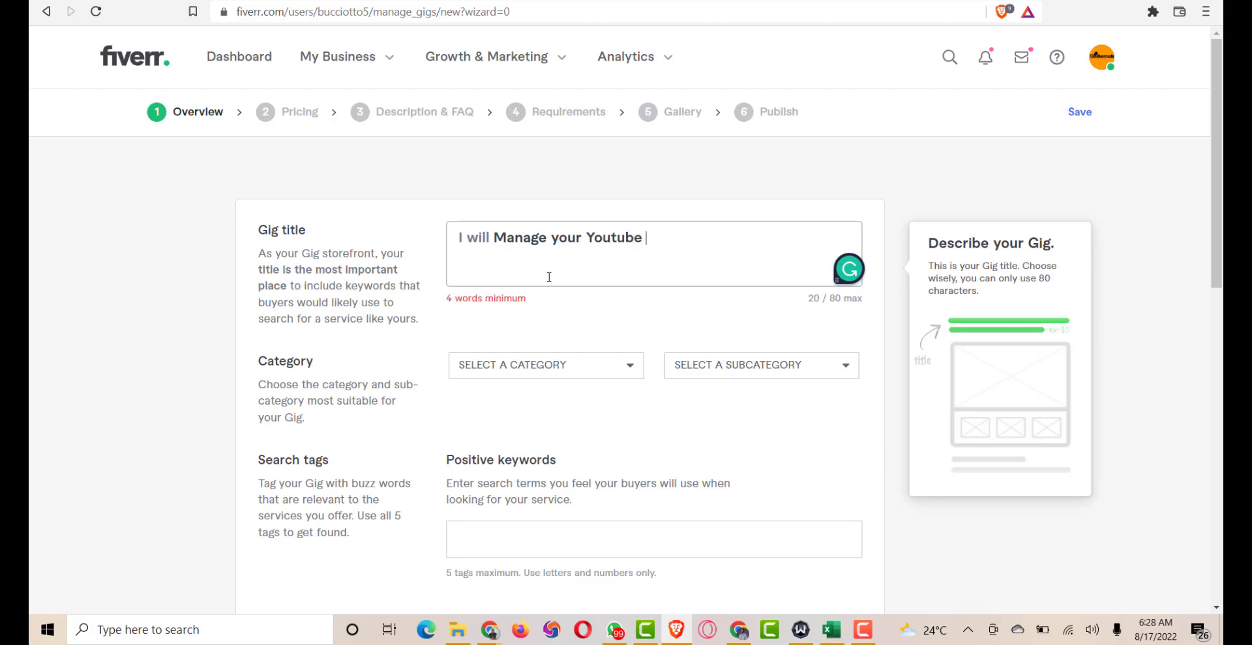
pyautogui.write(' Channel ')
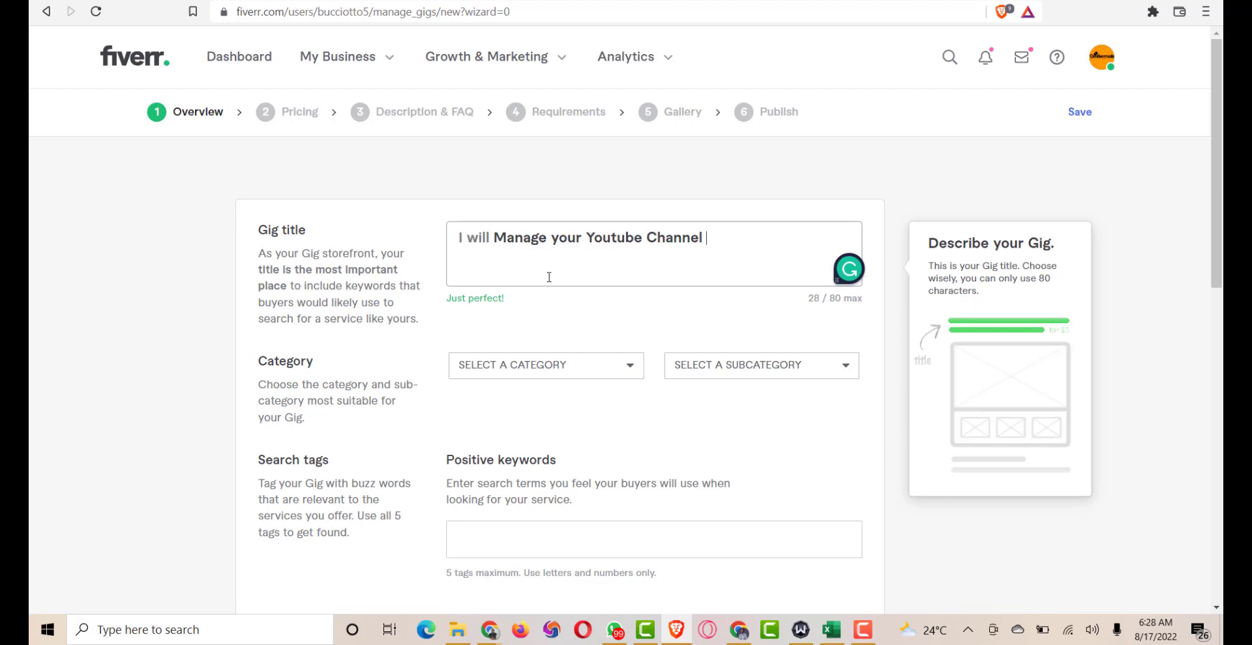
# Step: Complete the gig title by adding "from scratch with organic growth" to it
pyautogui.write('F')
pyautogui.press('BackSpace')
pyautogui.write('f')
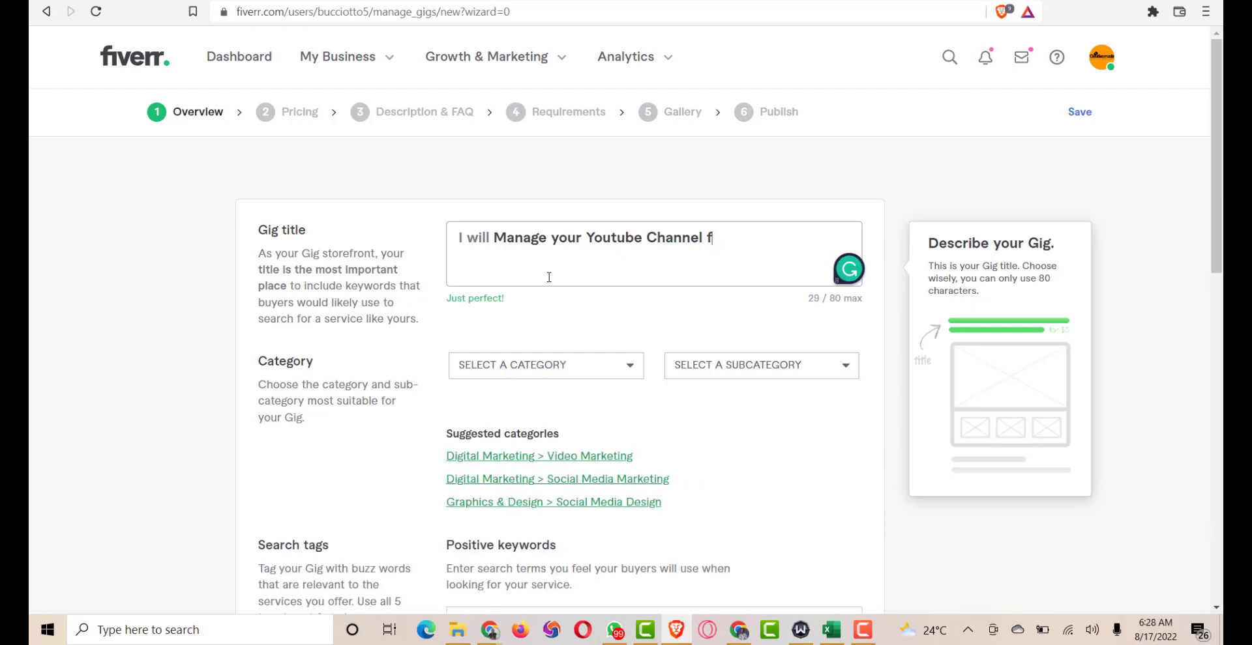
pyautogui.write('rom scratch')
pyautogui.write('wit')
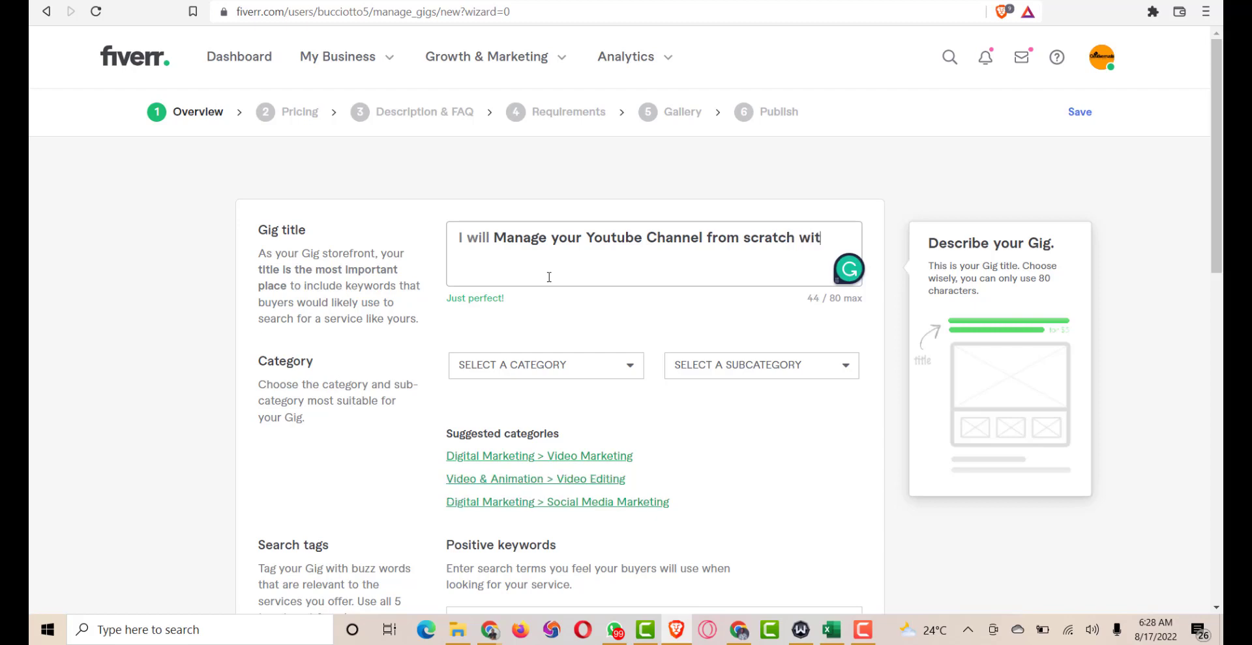
pyautogui.write('h organic growth')
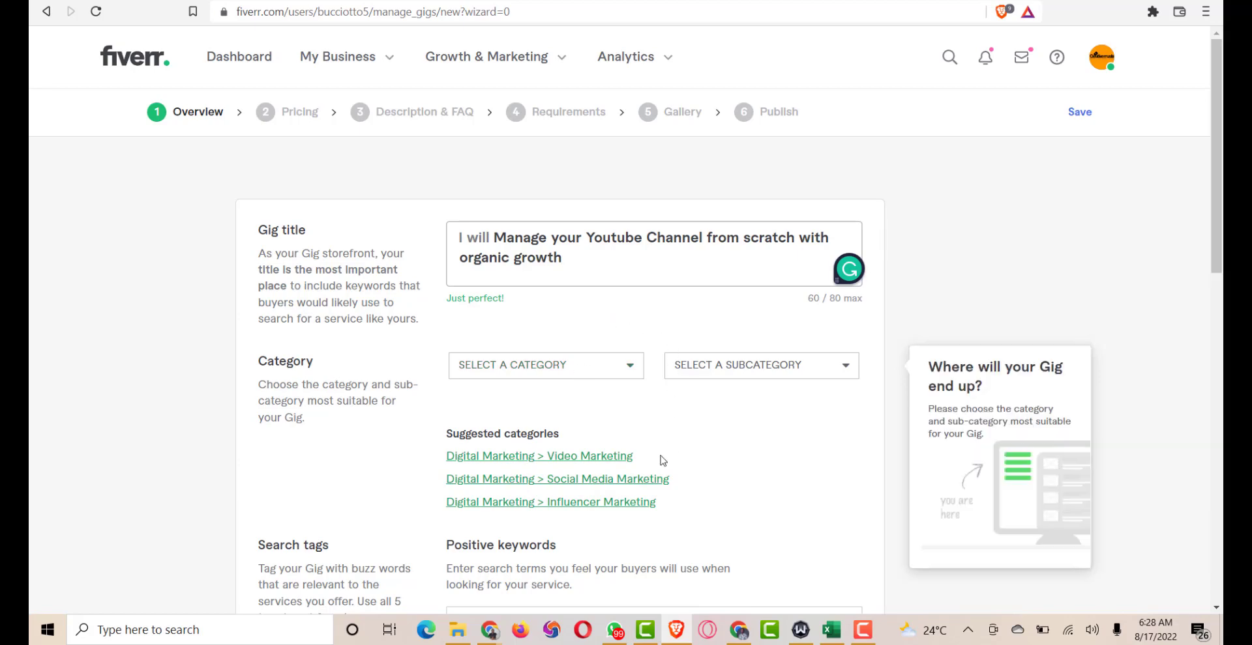
# Step: Set the gig's category to the suggested Digital Marketing > Video Marketing
pyautogui.scroll(-1, 669, 434)
pyautogui.scroll(-1, 673, 425)
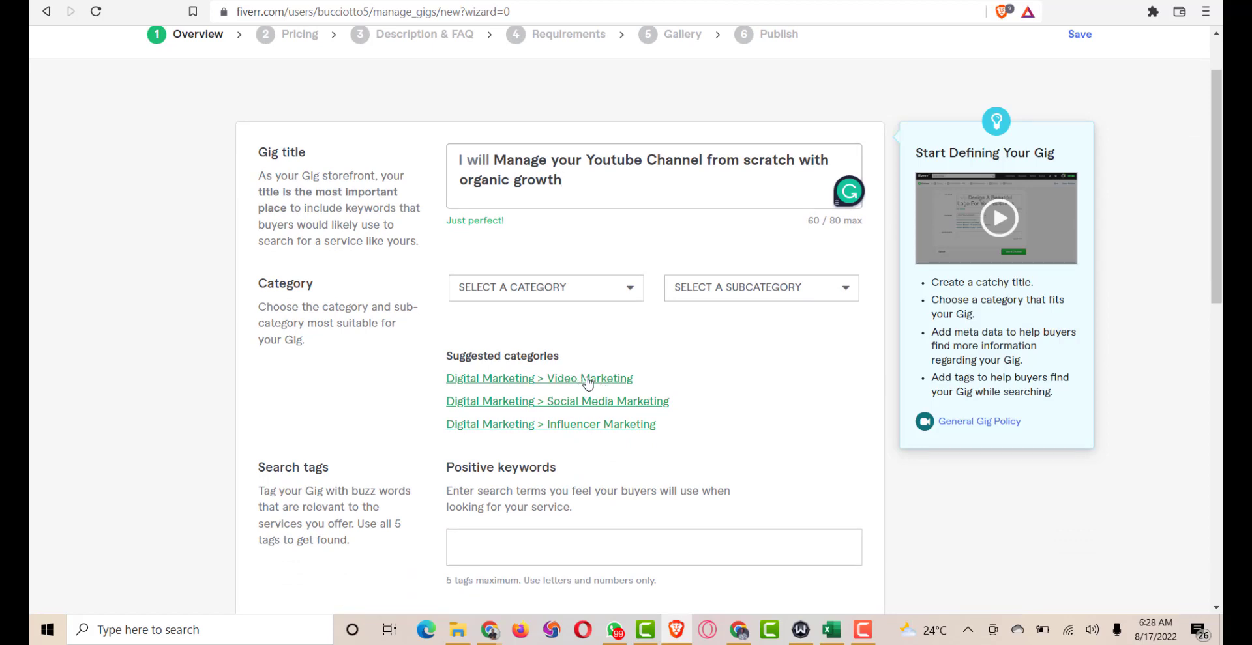
pyautogui.click(587, 381)
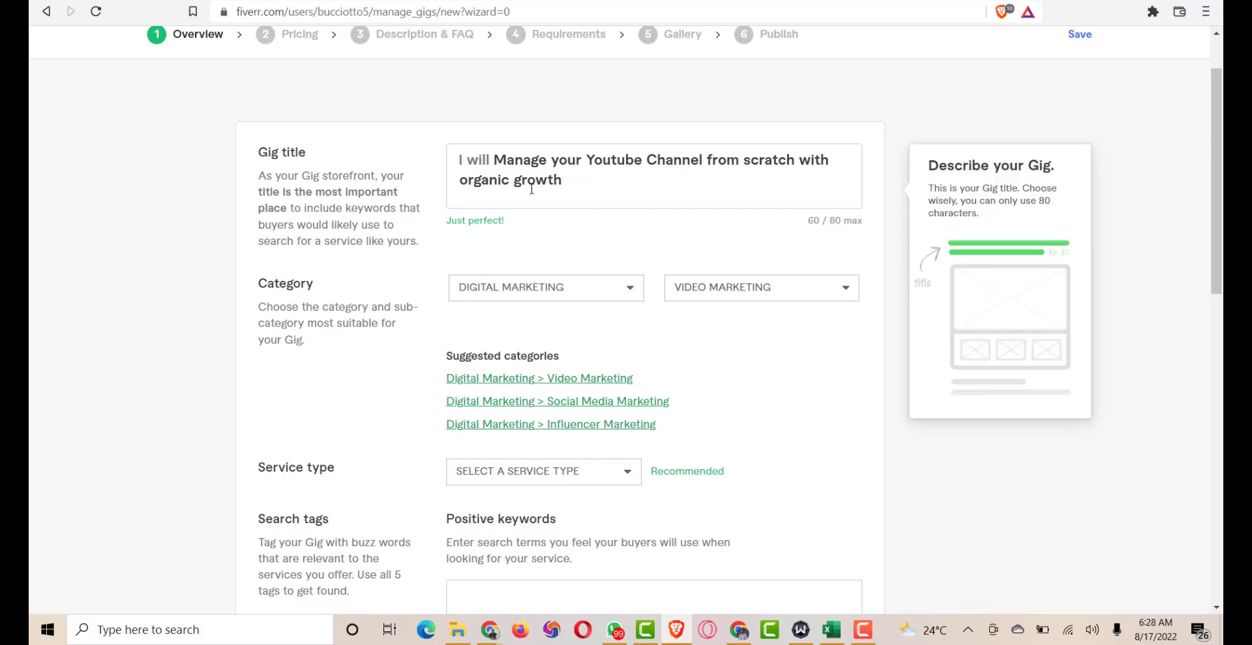
# Step: Return to the buyer home page, review the service categories and open Video Marketing under Digital Marketing in a new tab
pyautogui.click(287, 0)
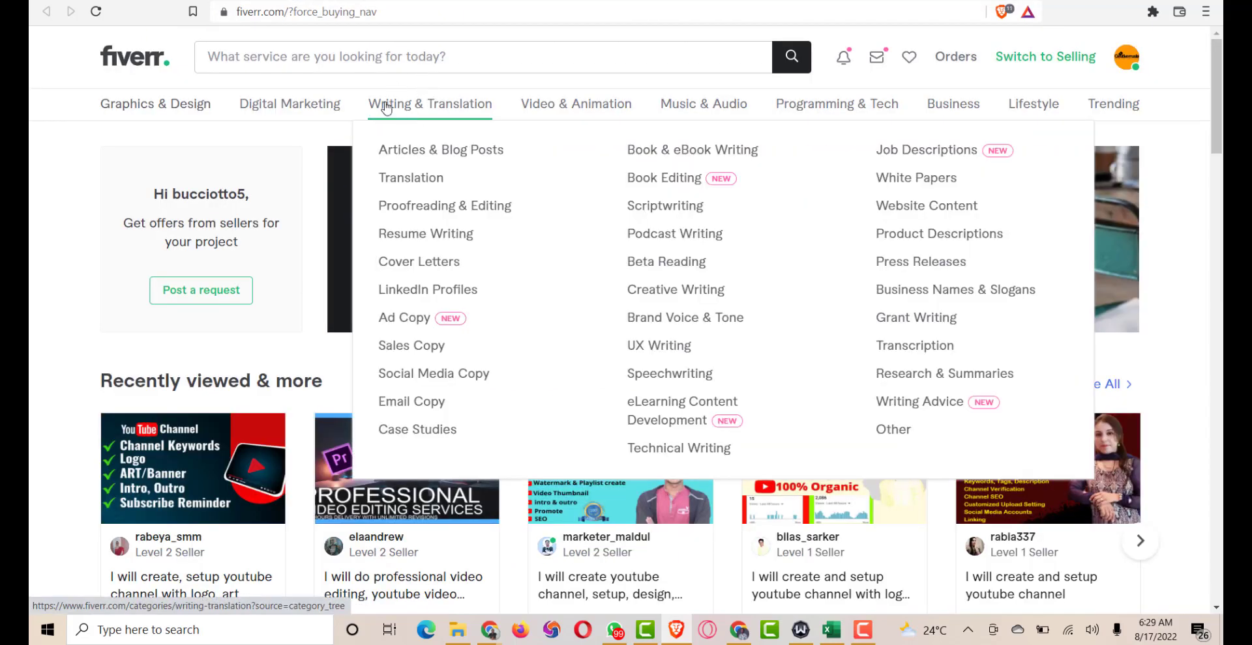
pyautogui.moveTo(289, 104)
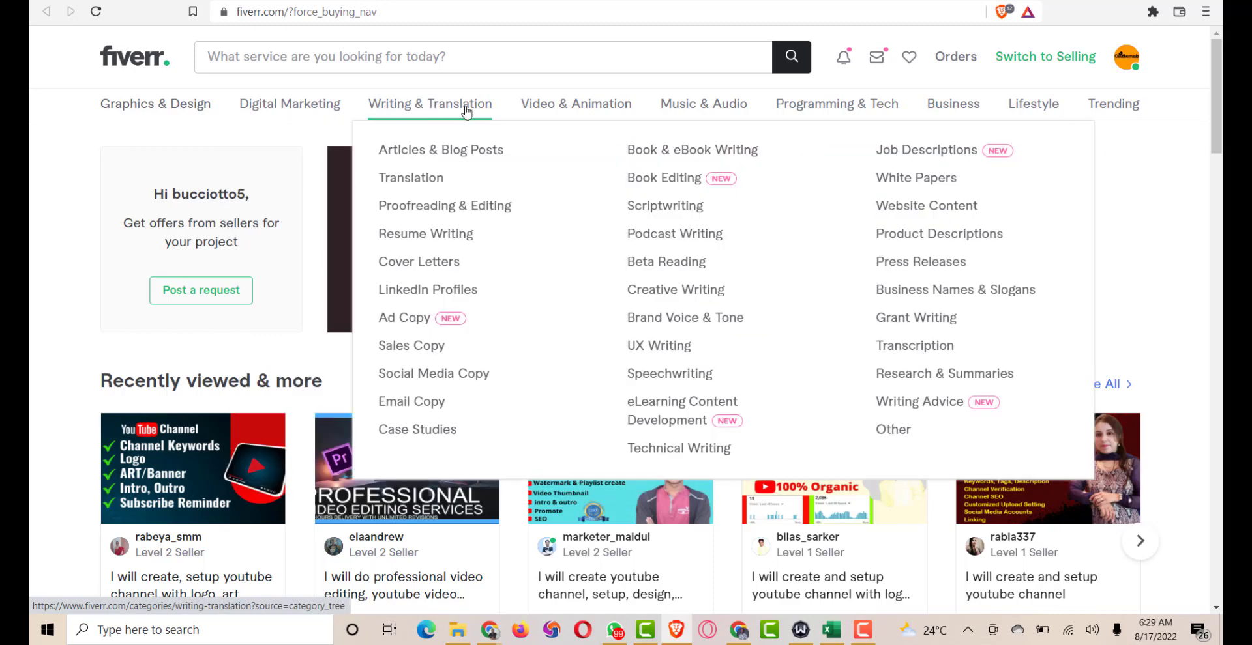
pyautogui.moveTo(553, 115)
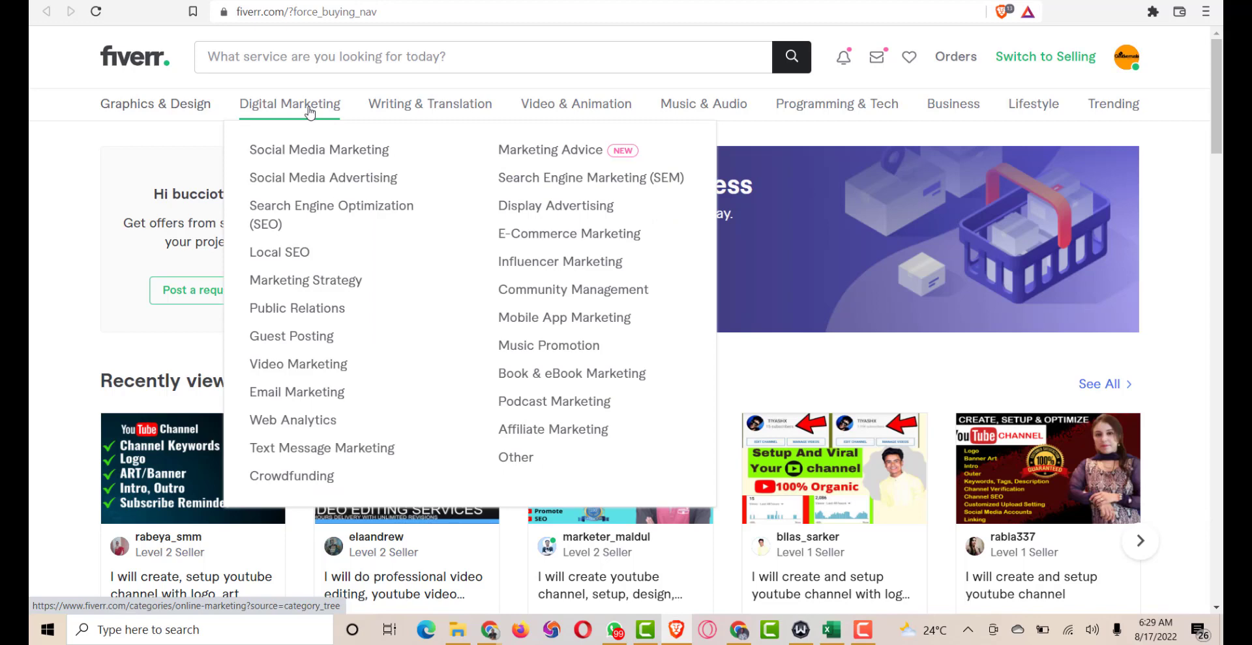
pyautogui.rightClick(309, 367)
pyautogui.click(355, 375)
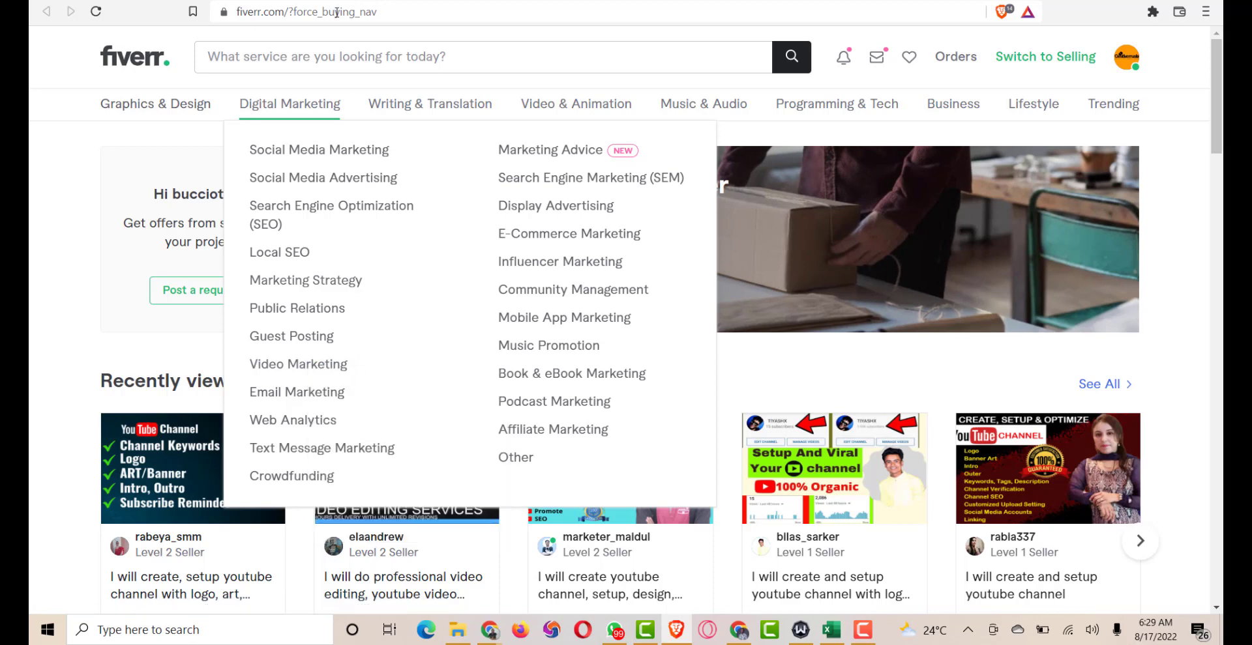
pyautogui.hotkey('ctrl', 'Tab')
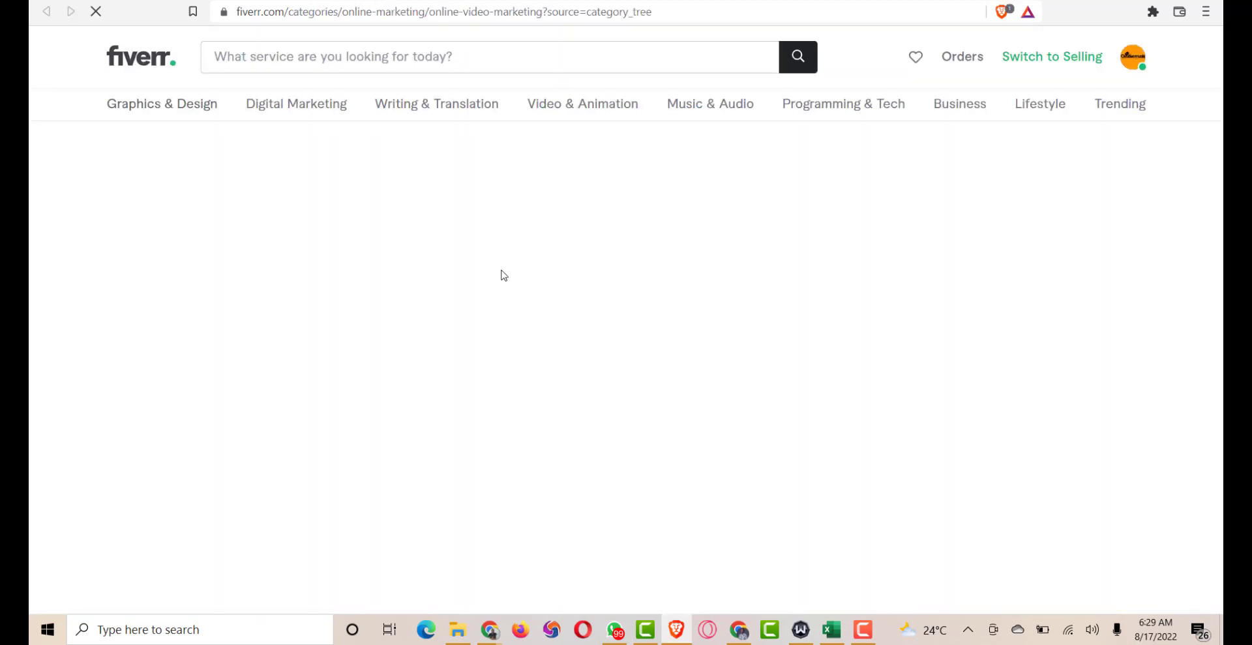
# Step: Browse the Video Marketing gigs, view the "I will complete youtube partner program requirments" gig in a new tab, and return to the listing
pyautogui.scroll(-6, 556, 322)
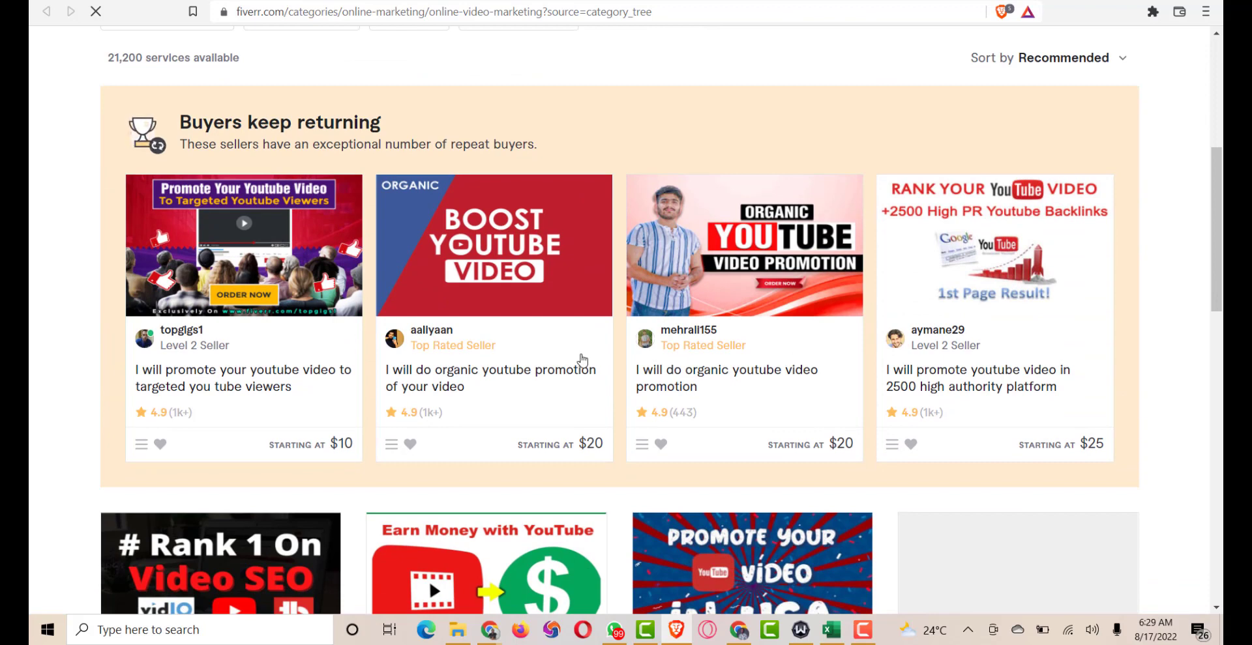
pyautogui.scroll(-3, 582, 359)
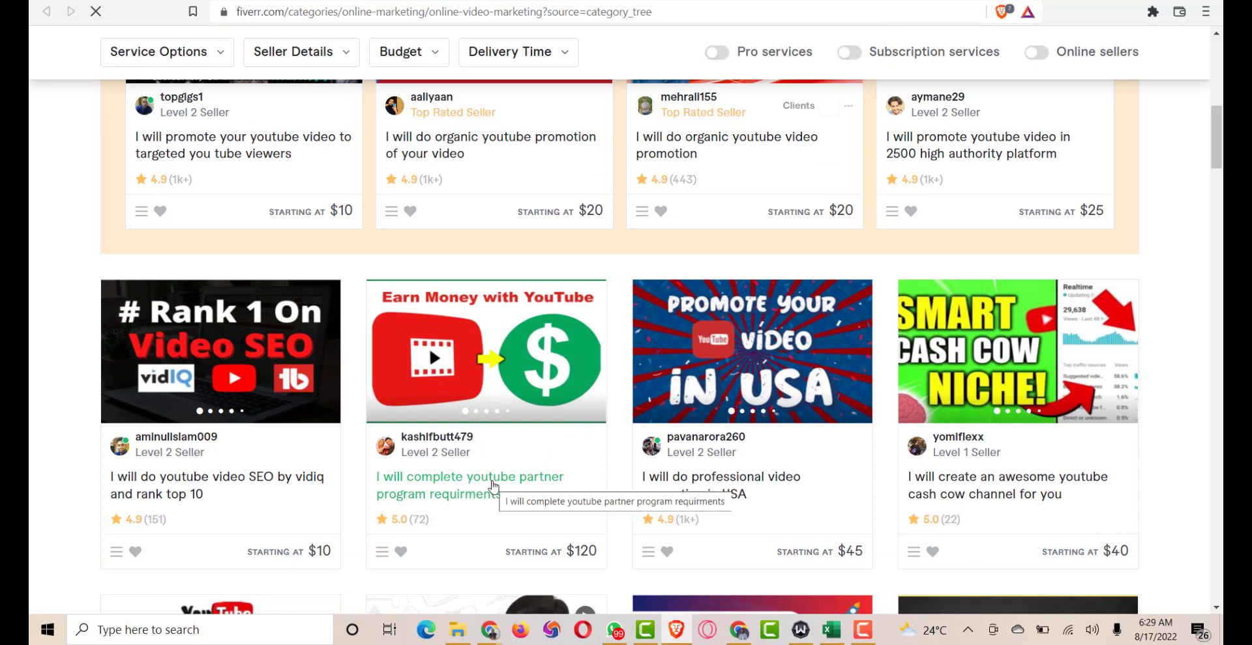
pyautogui.rightClick(493, 483)
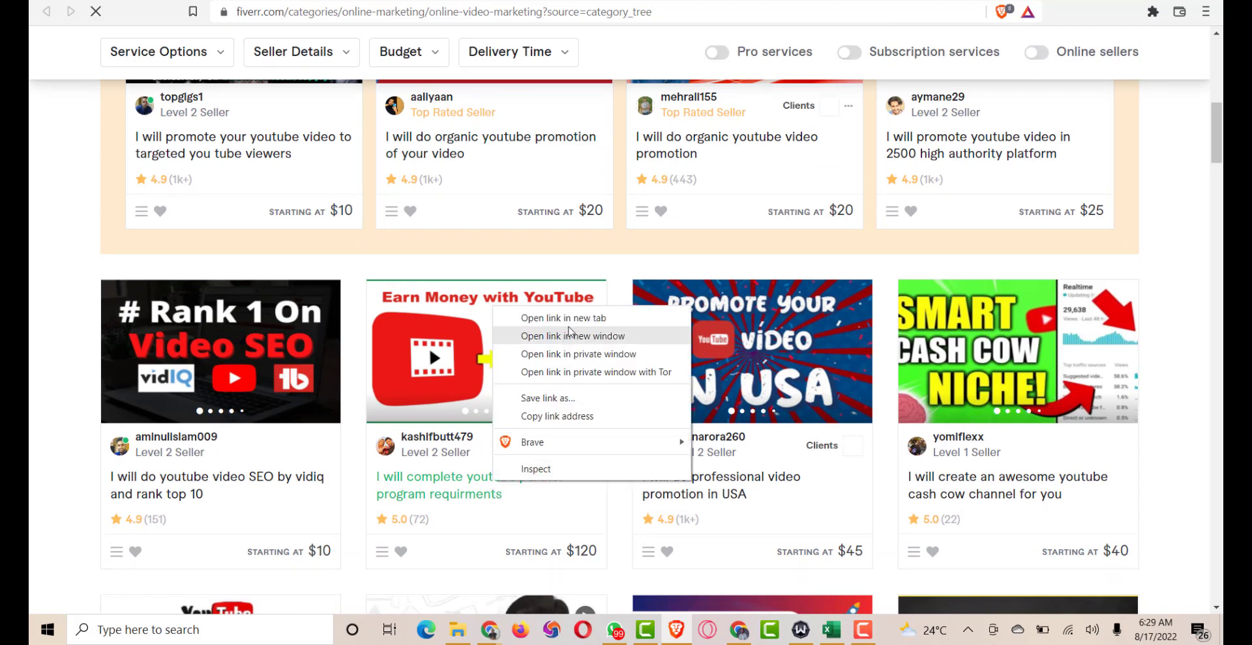
pyautogui.click(563, 318)
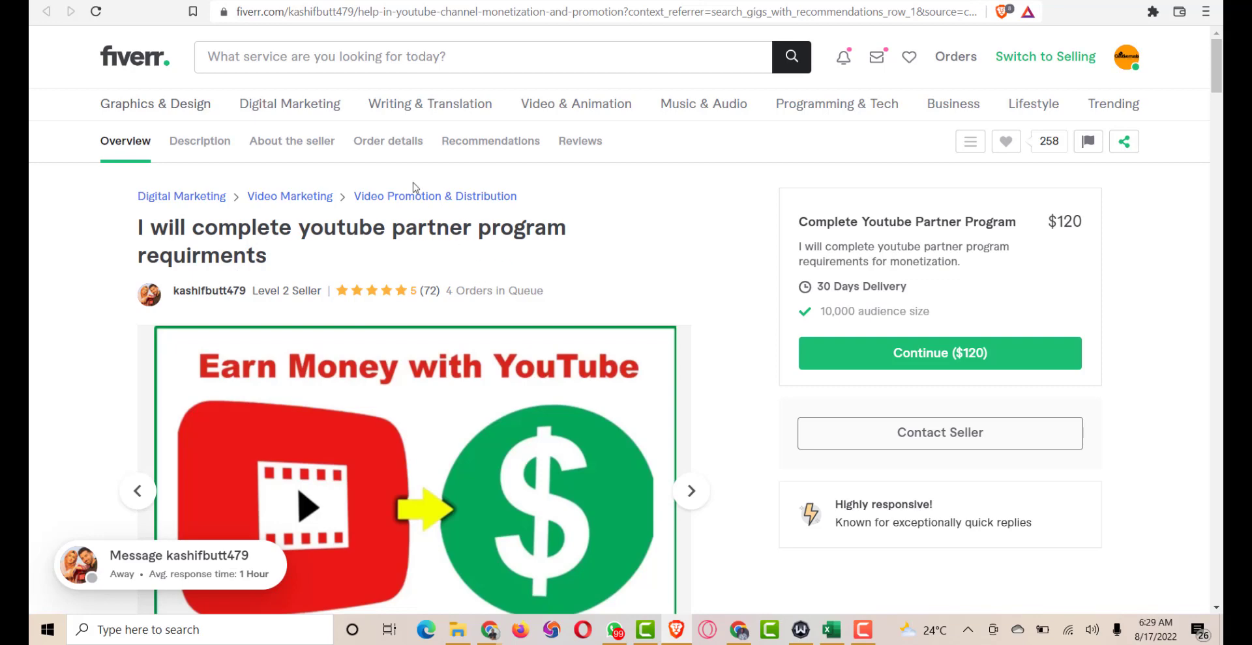
pyautogui.hotkey('alt', 'Left')
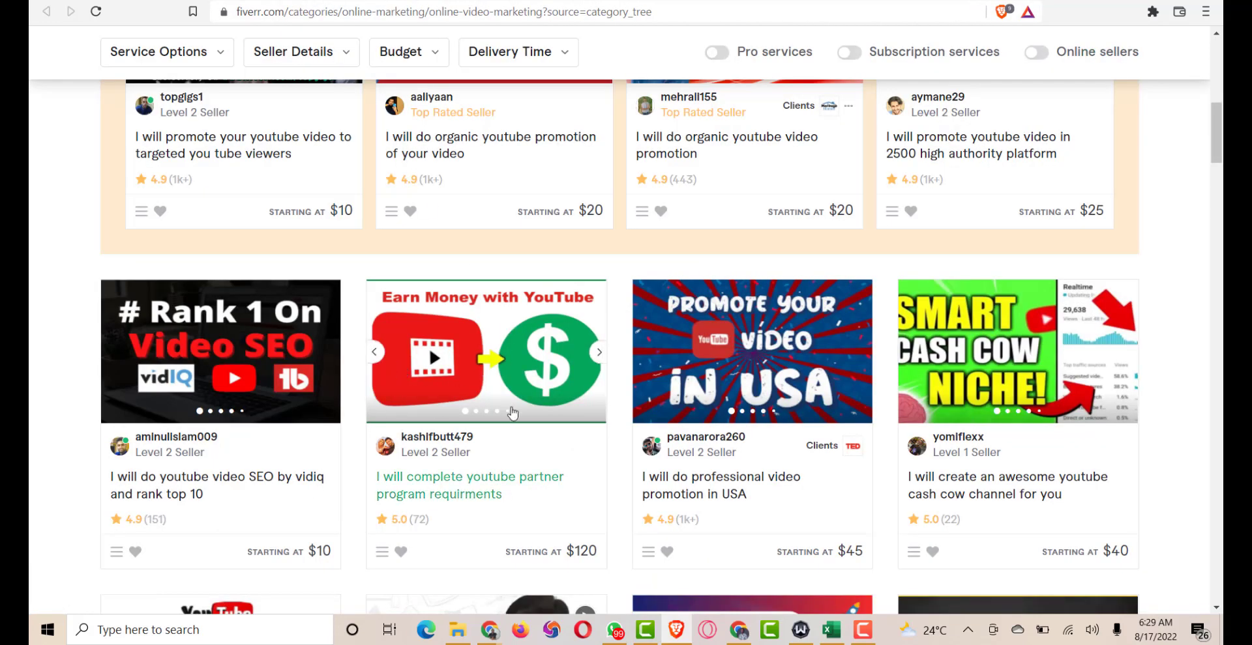
pyautogui.scroll(1, 740, 407)
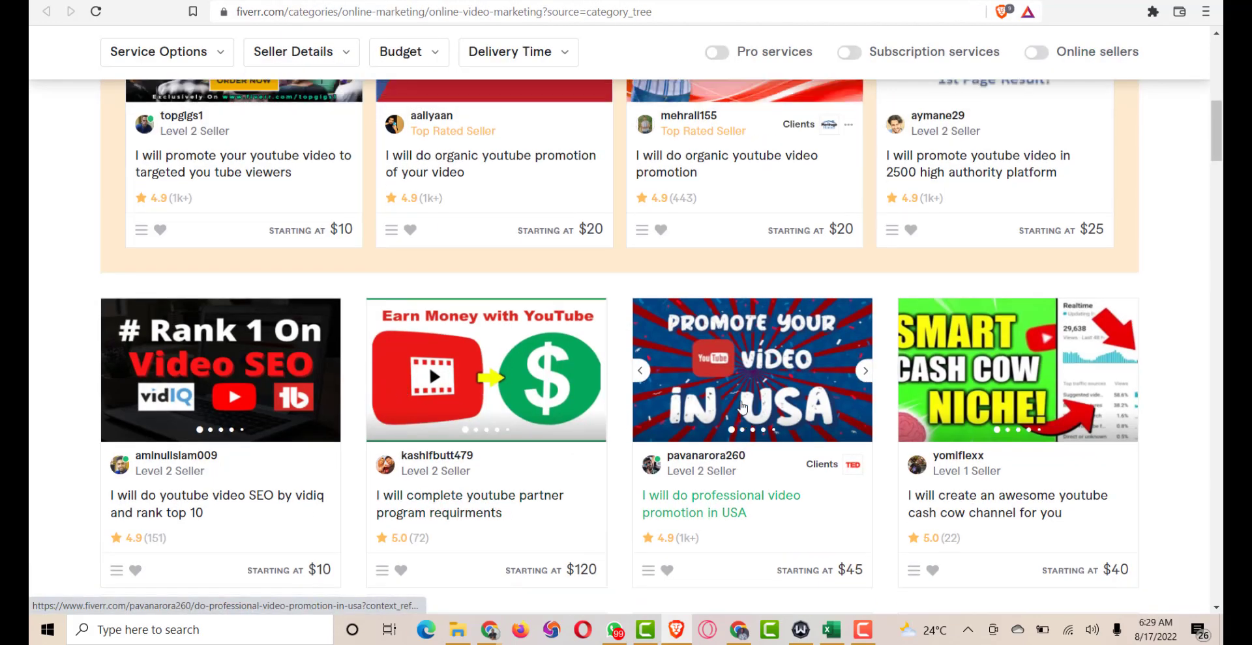
# Step: Browse the Video Marketing gig listing down to the end of its first page
pyautogui.scroll(-3, 846, 483)
pyautogui.scroll(-4, 846, 482)
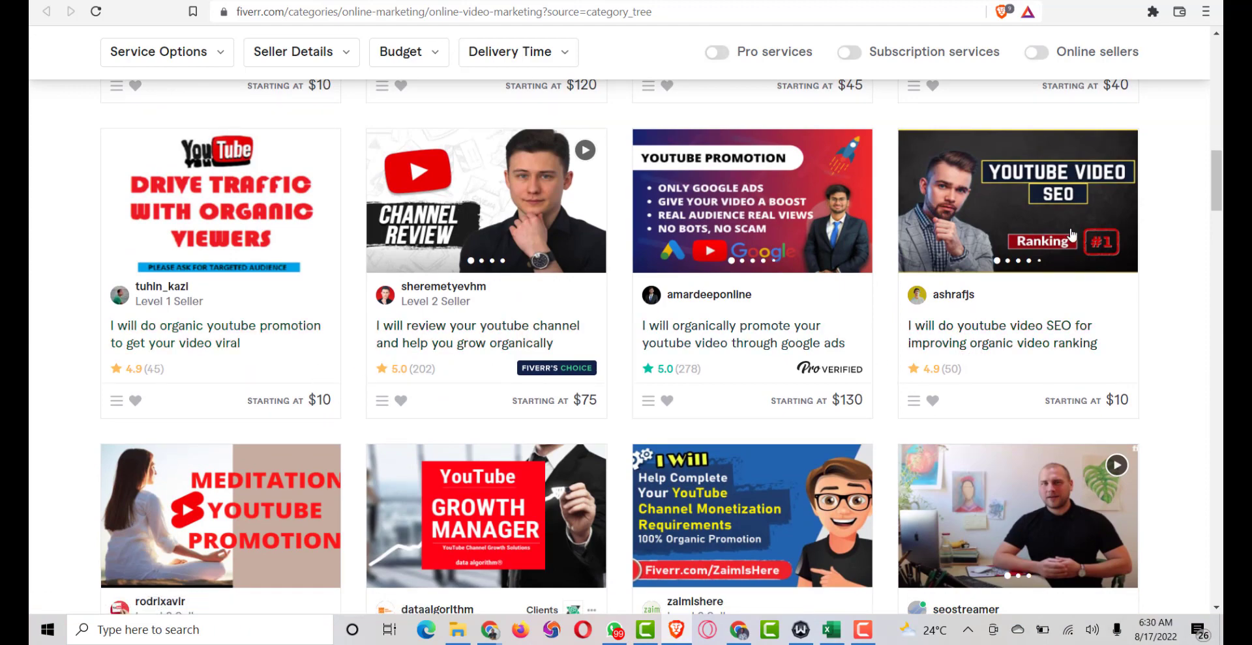
pyautogui.moveTo(1216, 182); pyautogui.dragTo(1216, 65)
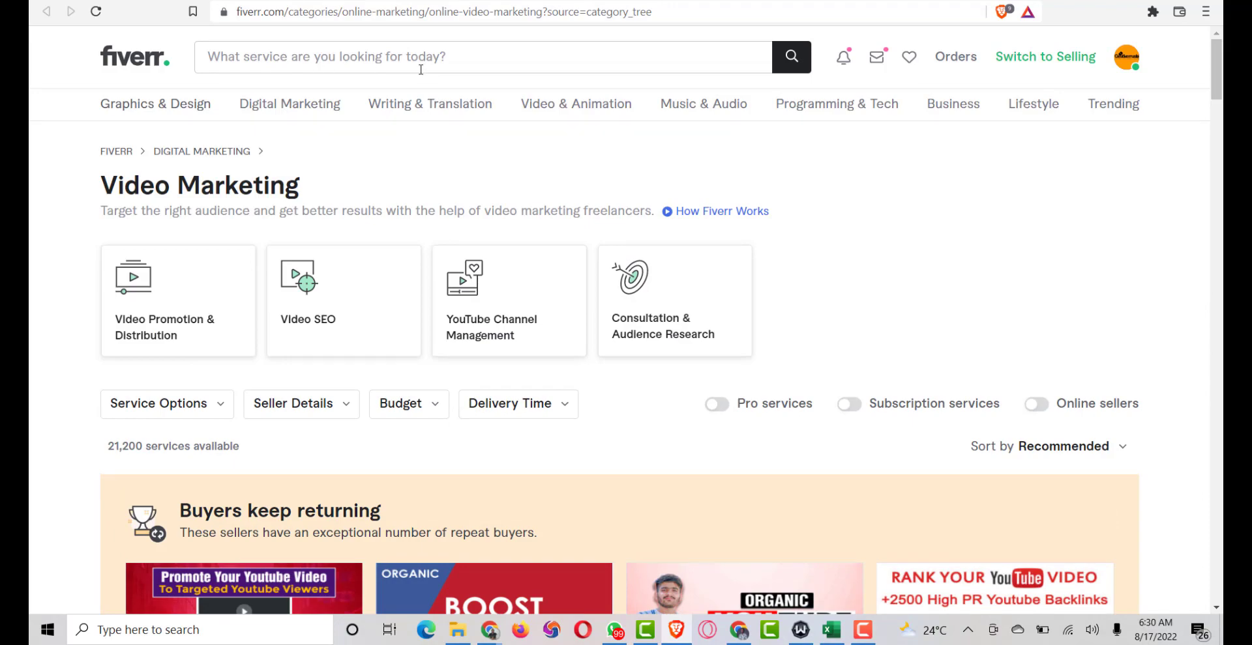
pyautogui.moveTo(1216, 65); pyautogui.dragTo(1220, 516)
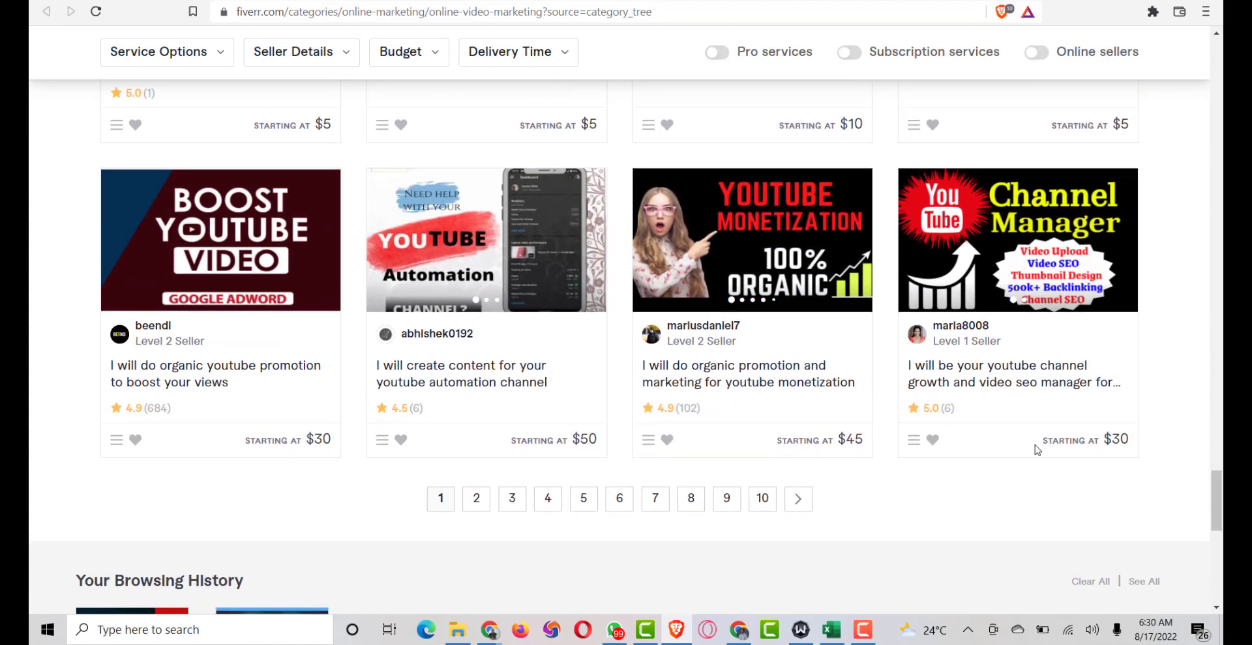
# Step: Return to the new gig form and set its service type to Video SEO
pyautogui.click(421, 2)
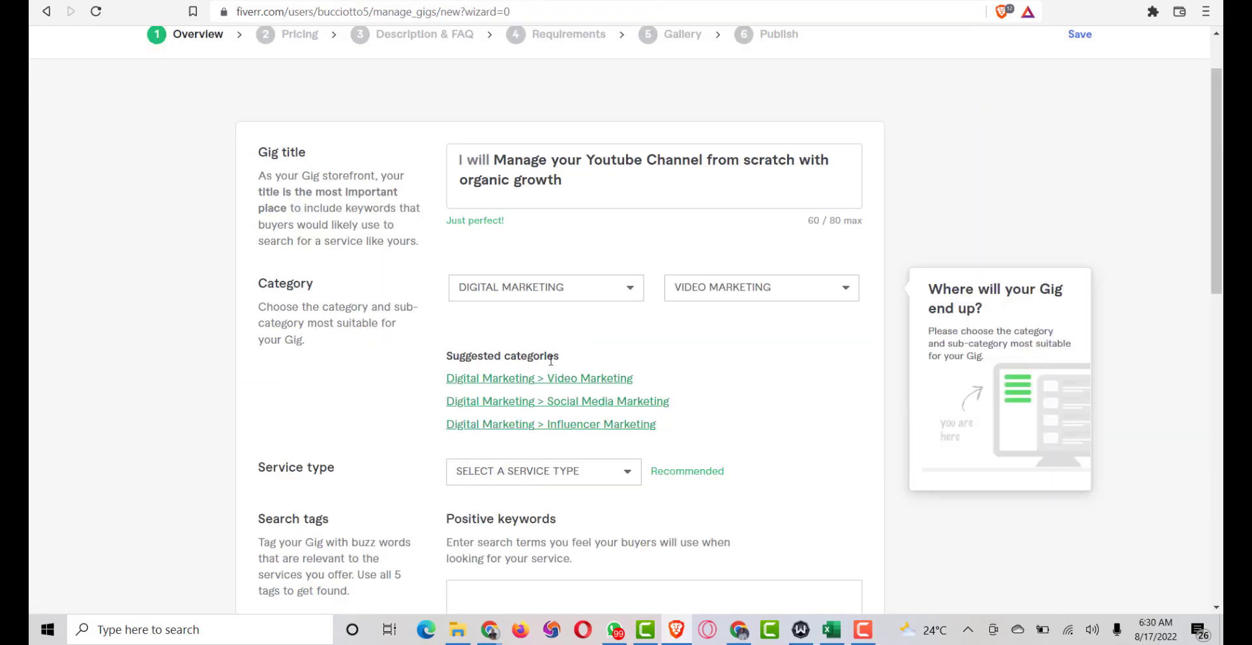
pyautogui.scroll(-1, 710, 391)
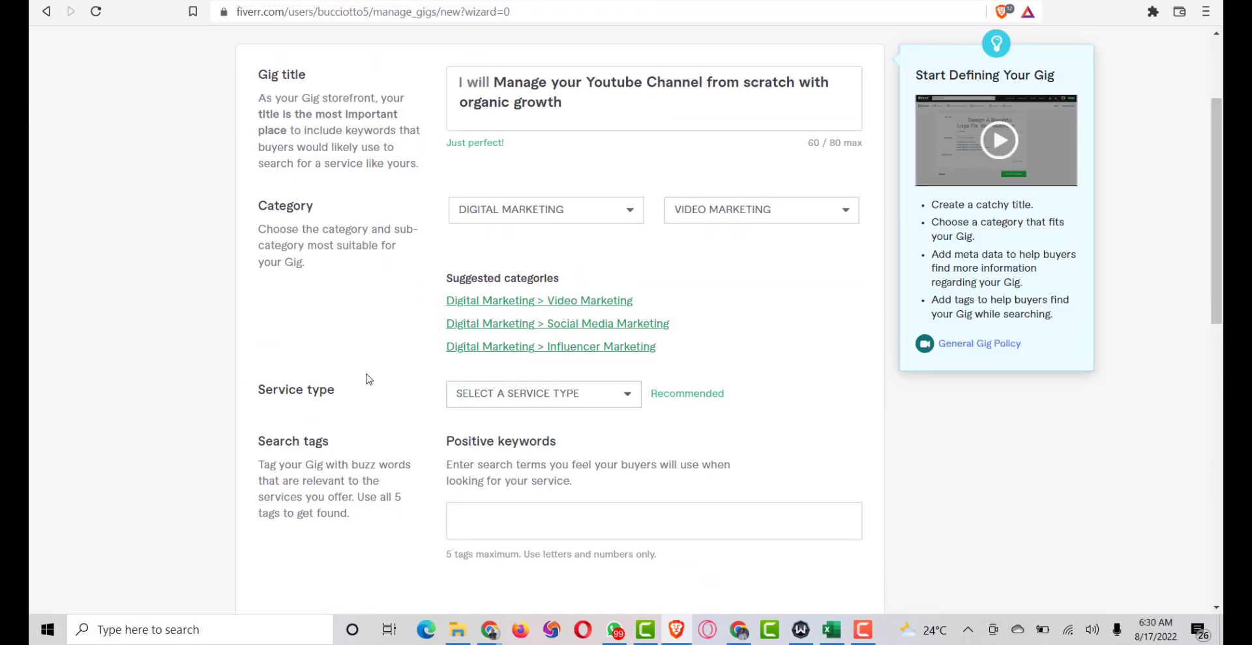
pyautogui.click(572, 399)
pyautogui.scroll(-1, 637, 419)
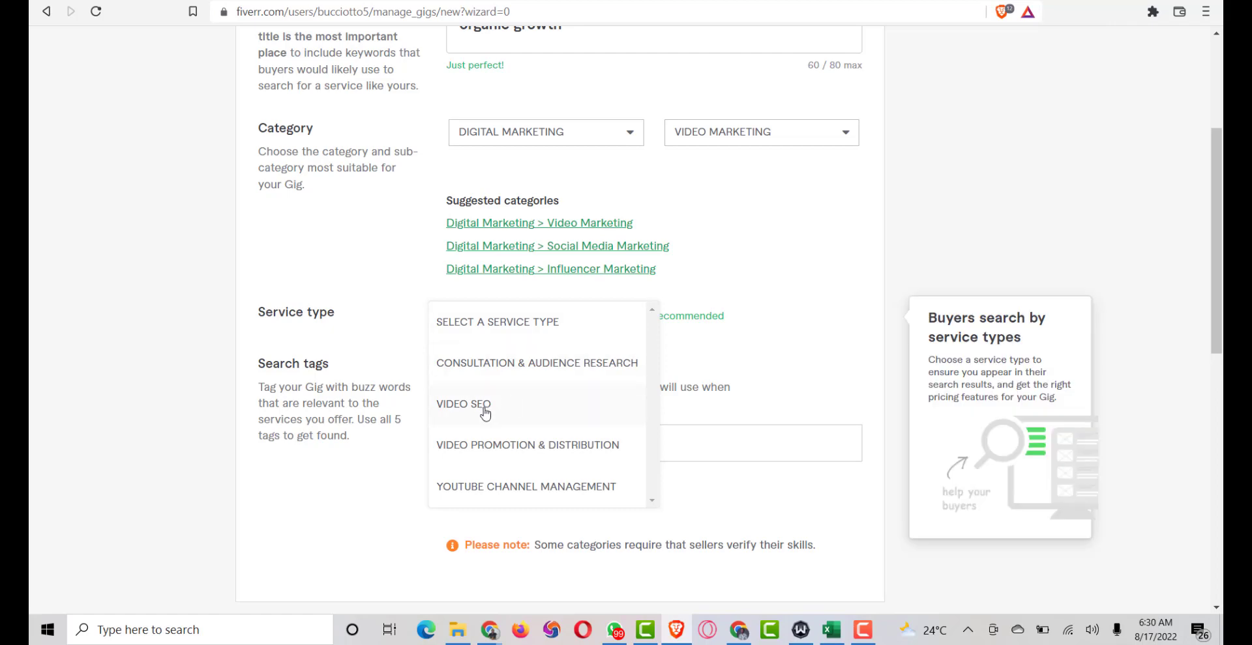
pyautogui.scroll(3, 803, 326)
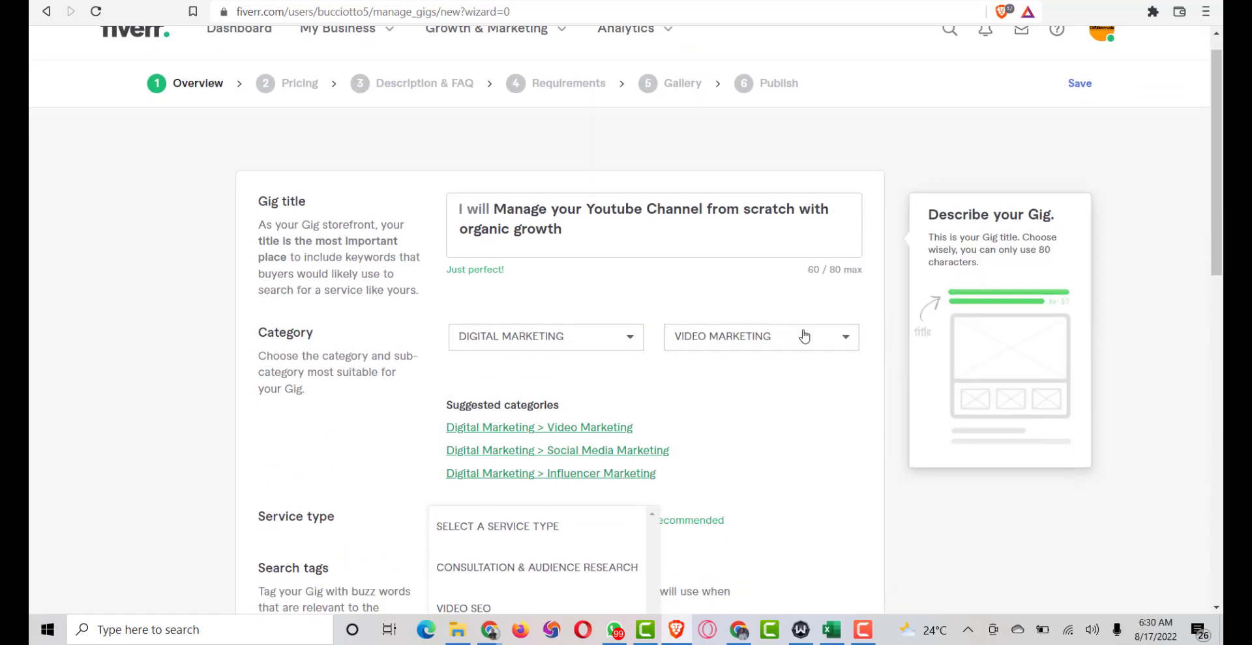
pyautogui.scroll(-4, 803, 333)
pyautogui.scroll(-1, 786, 353)
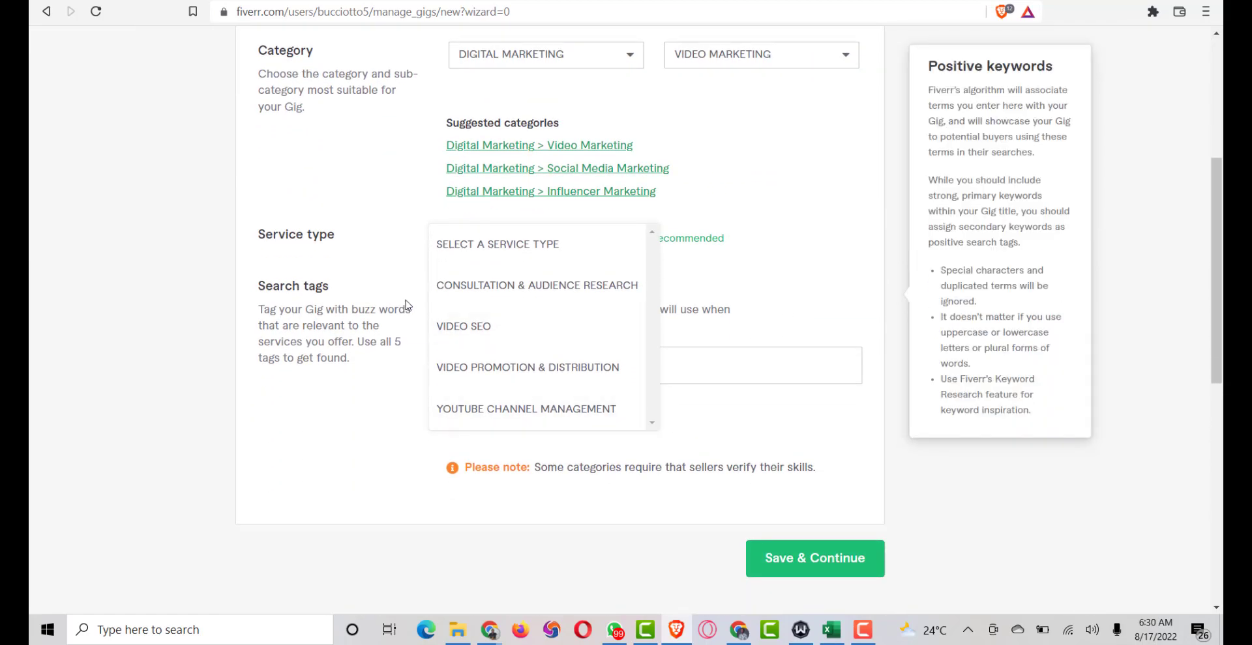
pyautogui.click(482, 330)
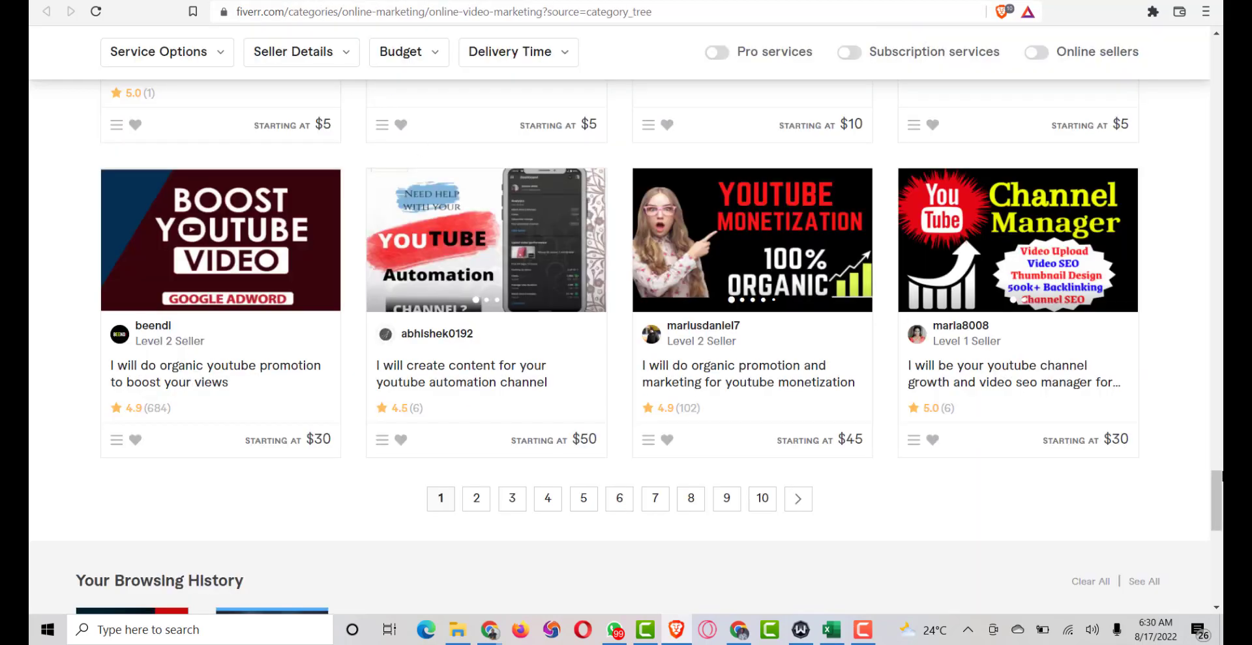
# Step: Go back to the Video Marketing listing and search the marketplace for "youtube manager"
pyautogui.moveTo(1217, 501); pyautogui.dragTo(1208, 42)
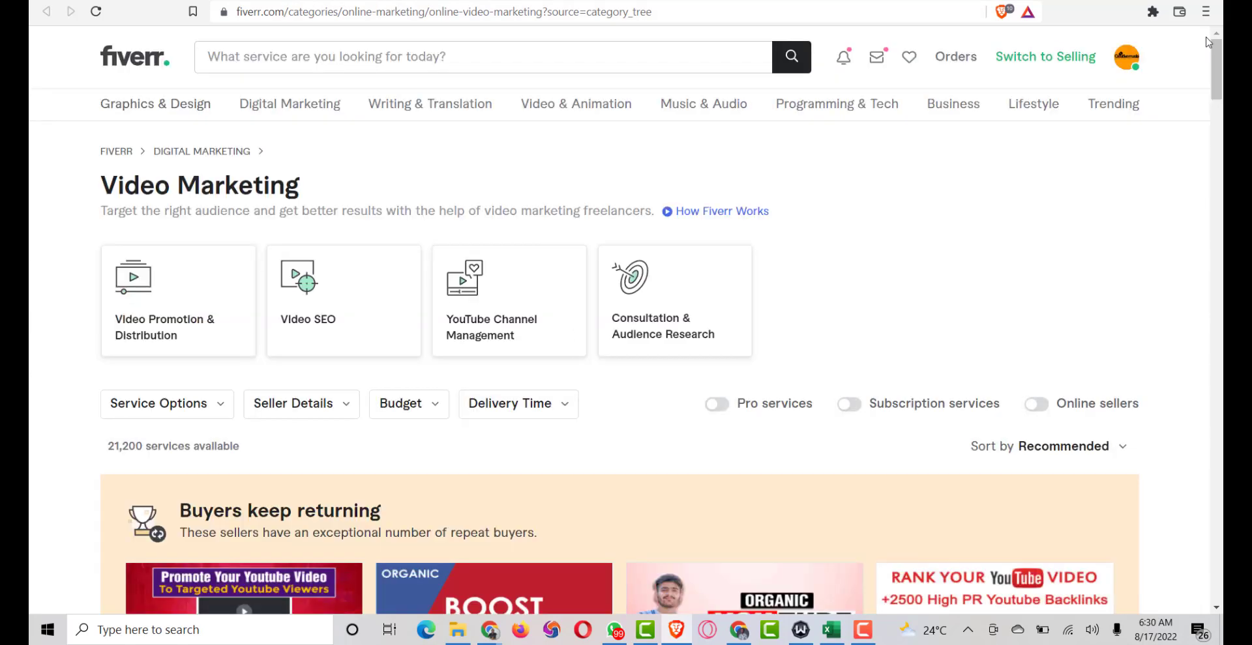
pyautogui.click(339, 59)
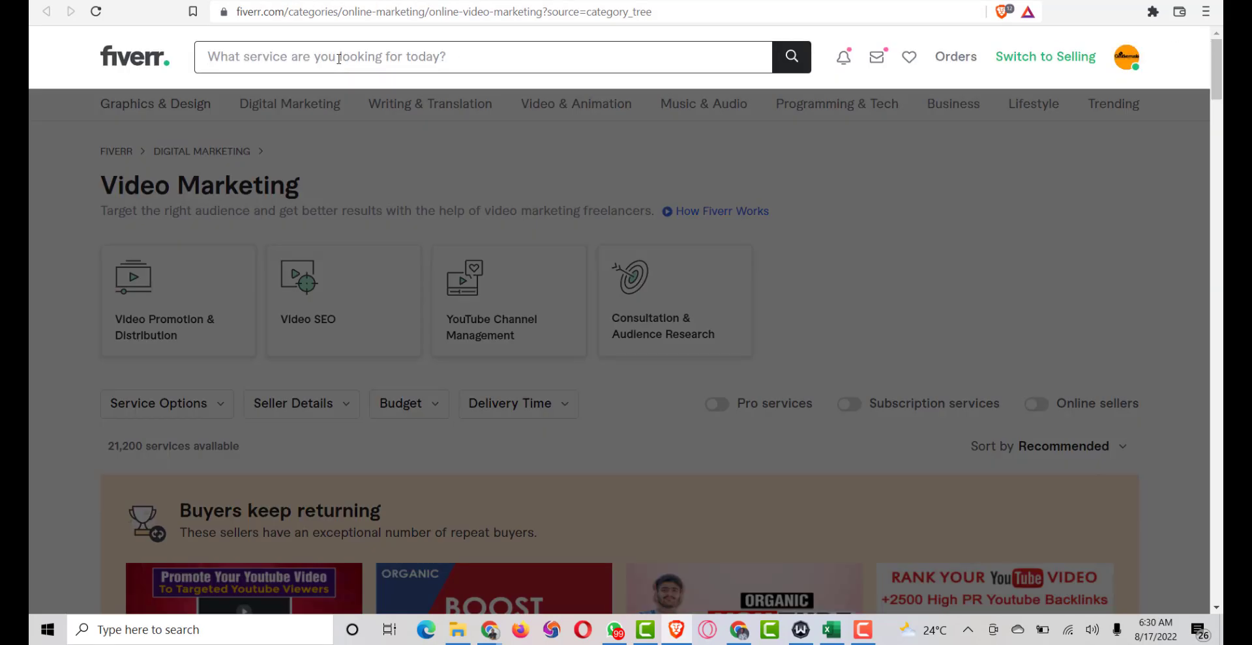
pyautogui.write('youtube ')
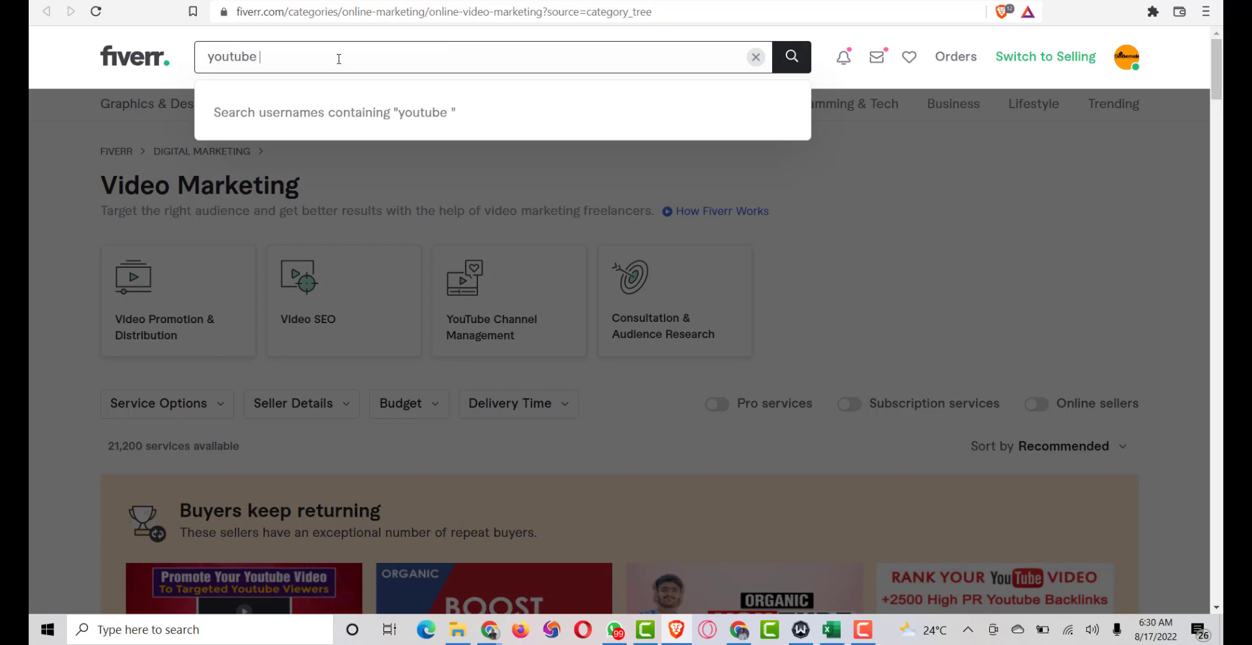
pyautogui.write('manager')
pyautogui.press('Return')
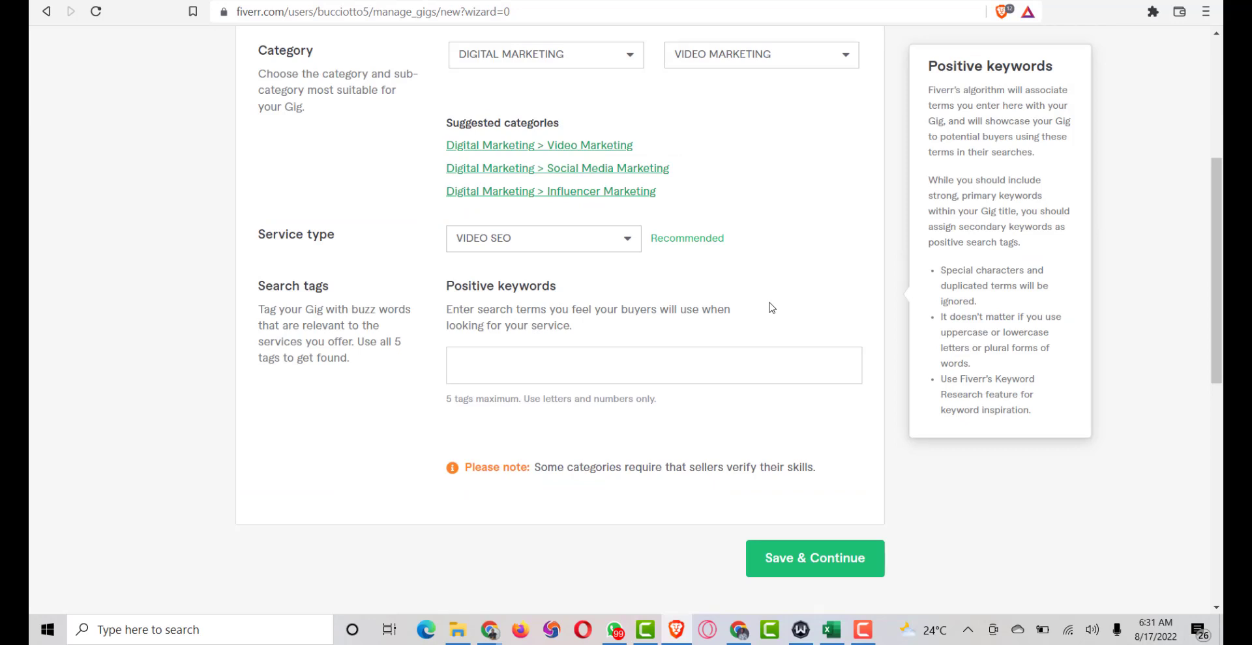
# Step: In the new gig form, add "youtube manager" and "youtube growth" as positive keywords
pyautogui.click(533, 377)
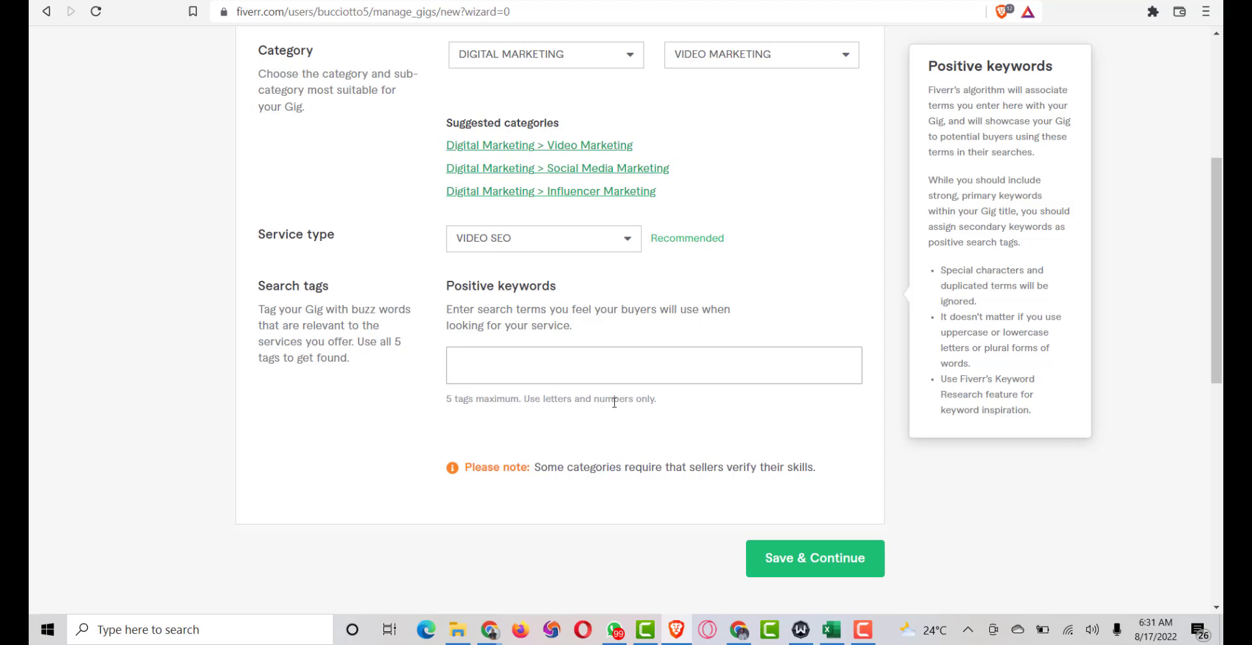
pyautogui.write('you')
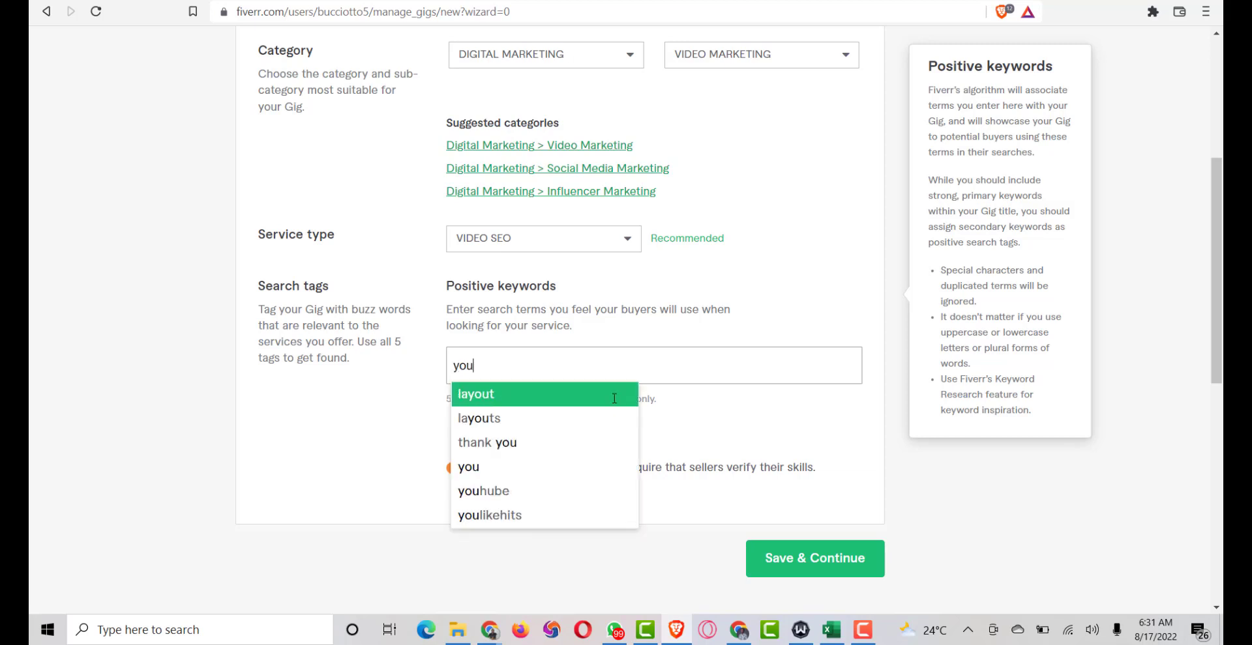
pyautogui.write('tube manager')
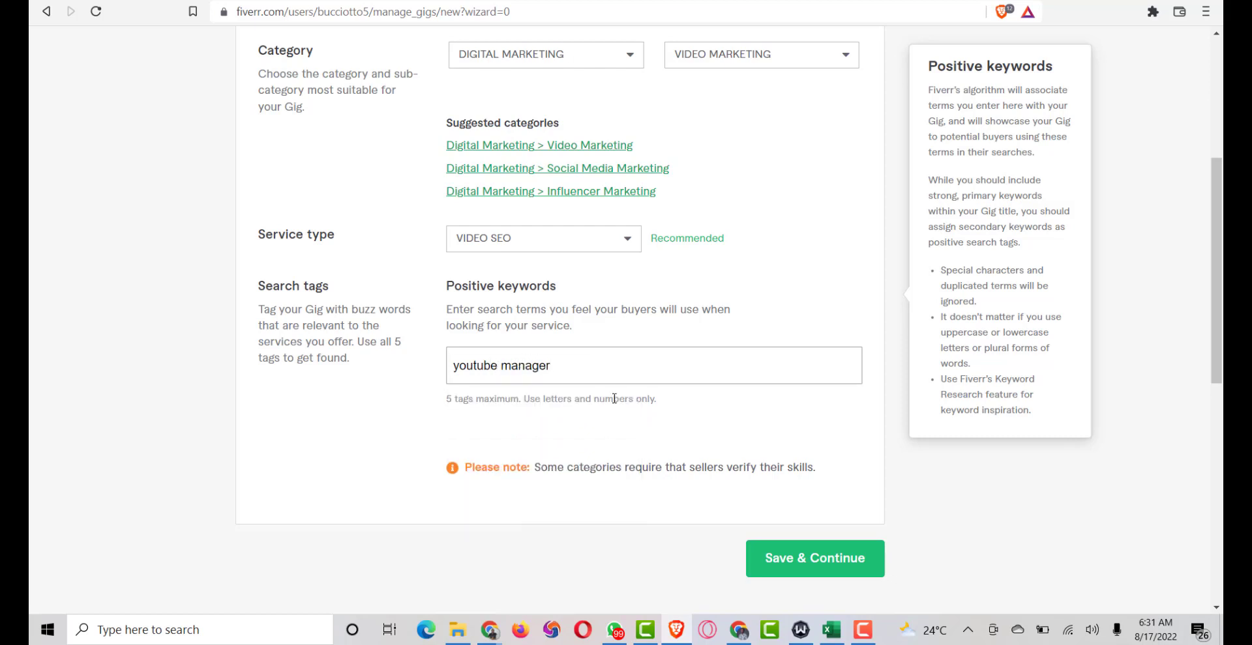
pyautogui.press('Return')
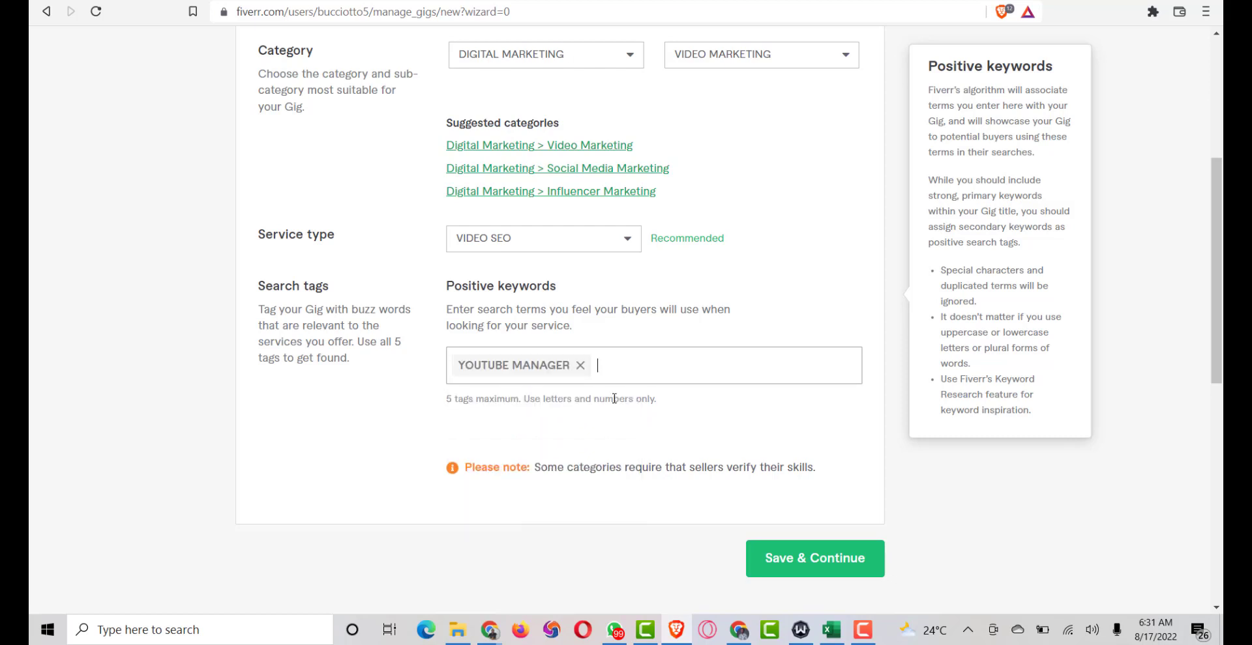
pyautogui.write('youtube ')
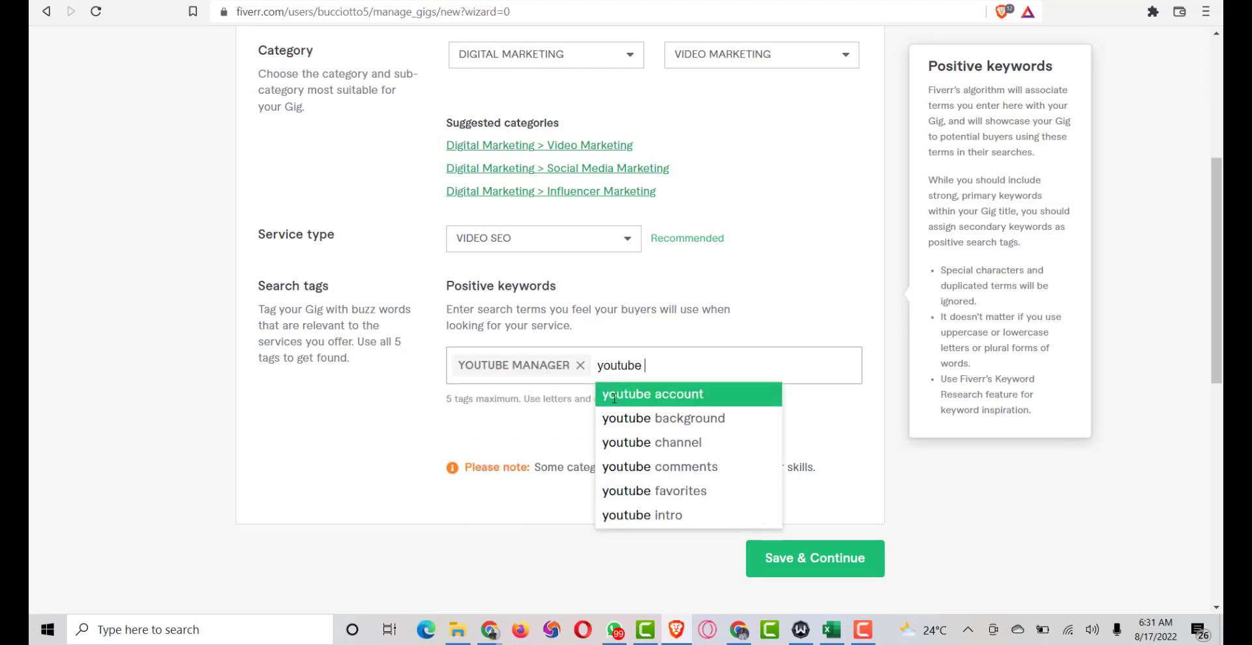
pyautogui.write('growth')
pyautogui.press('Return')
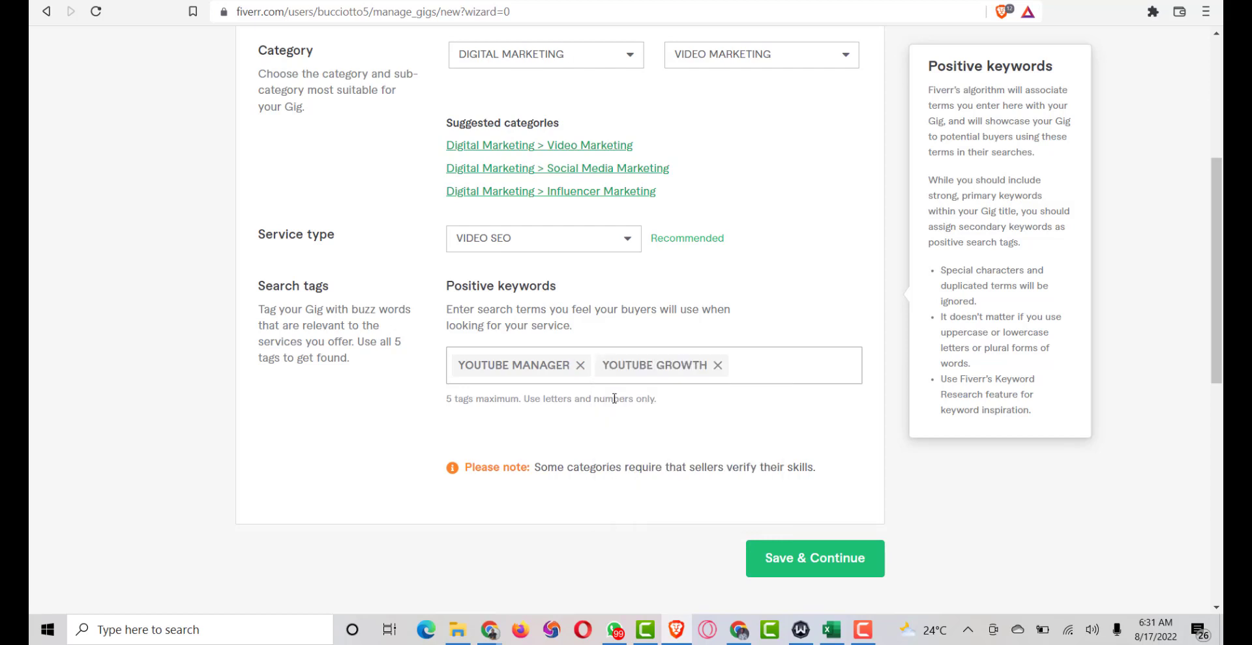
# Step: Add "youtube seo" and "youtube ranking" to the gig's positive keywords
pyautogui.write('youtub')
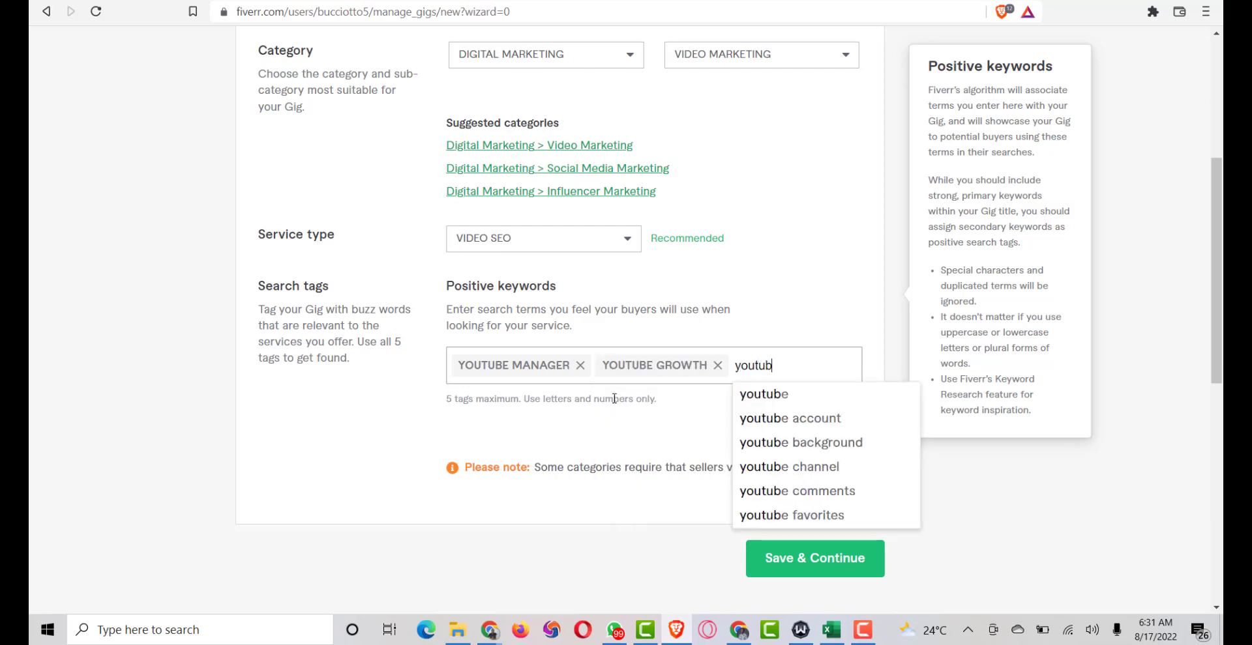
pyautogui.write('e seo')
pyautogui.press('Return')
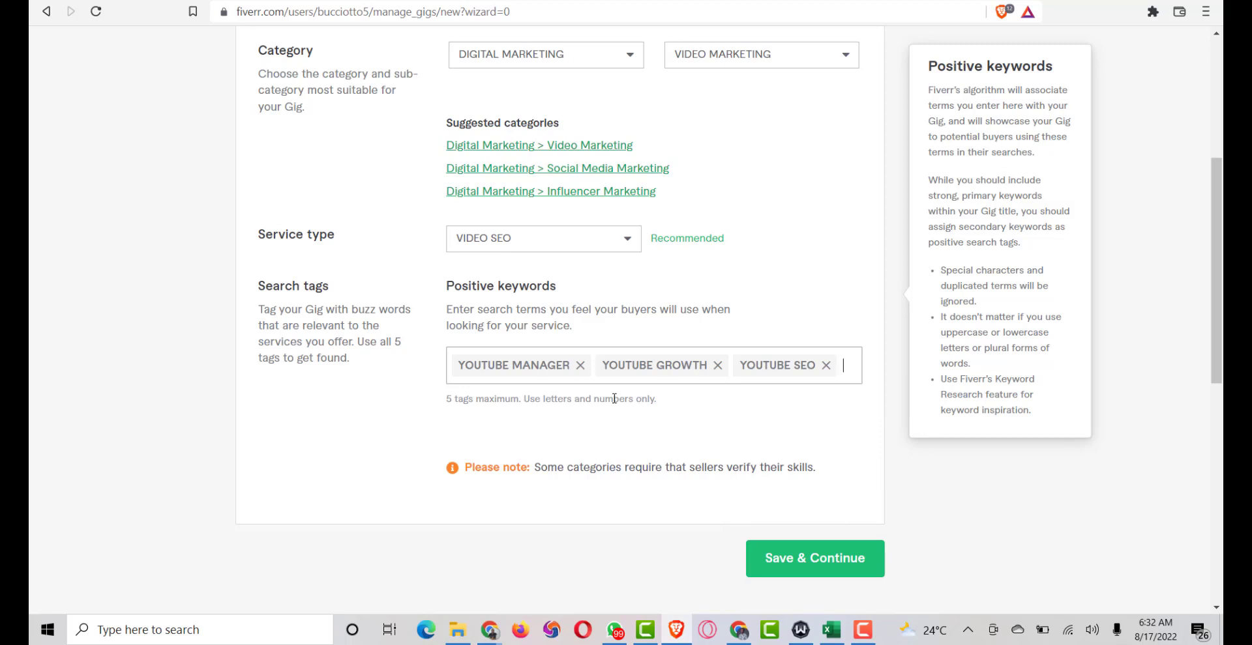
pyautogui.write('youtube ')
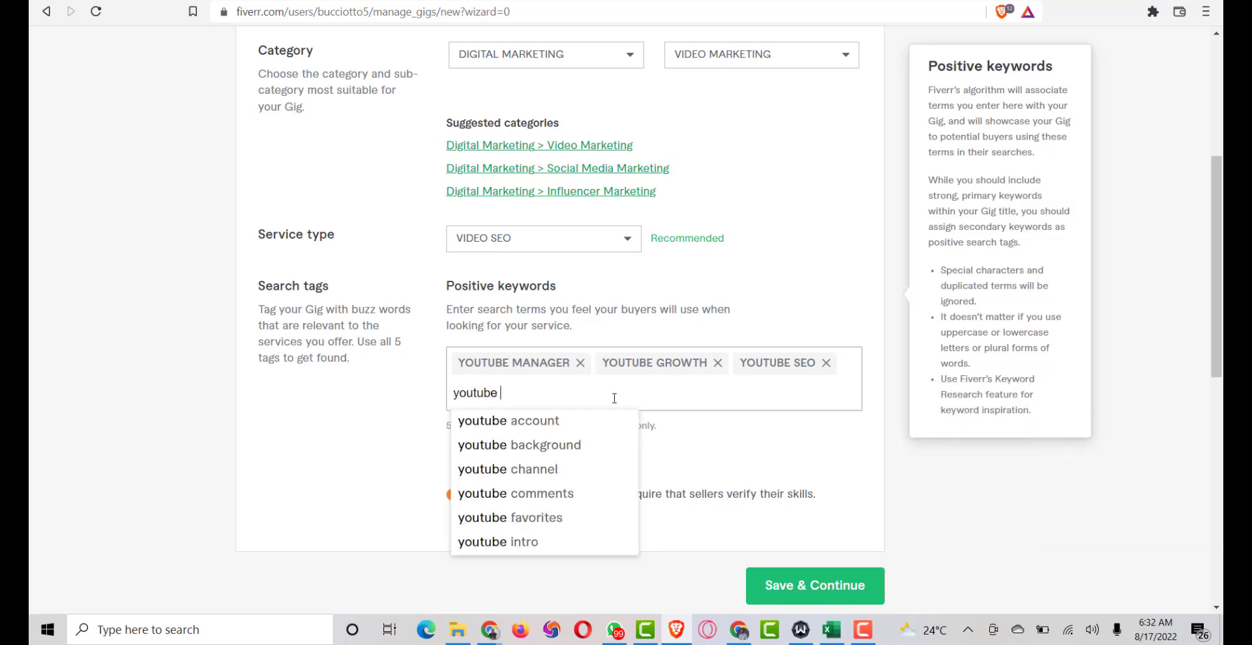
pyautogui.write('ranking')
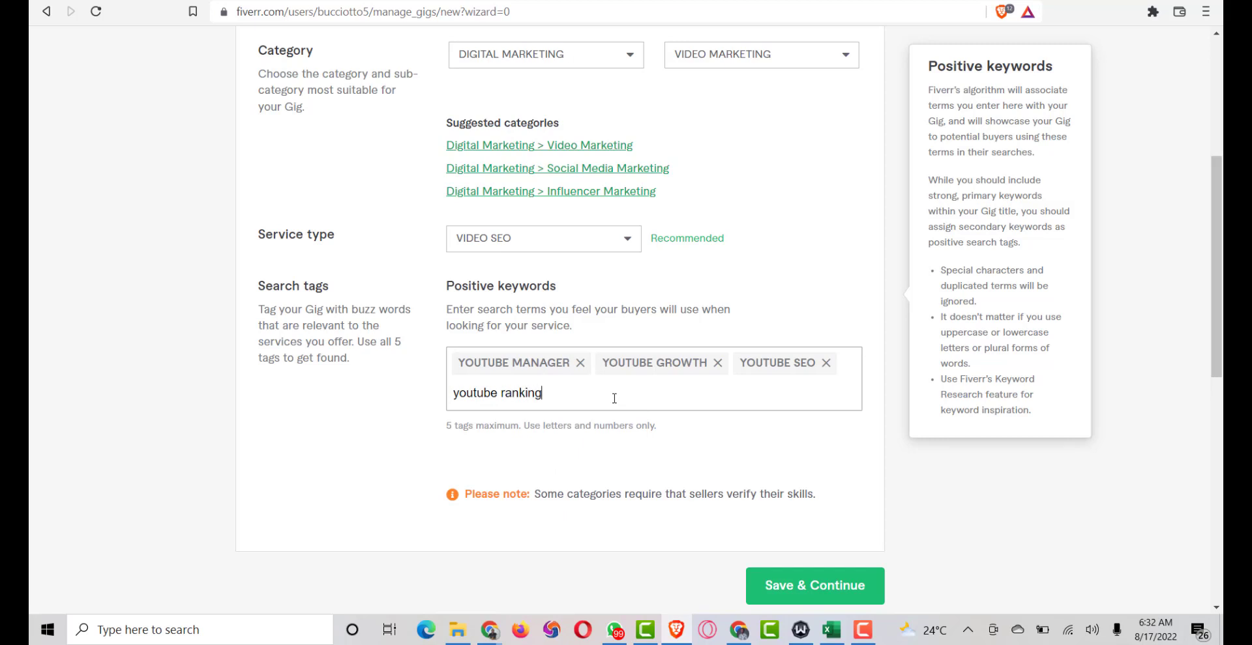
pyautogui.press('Return')
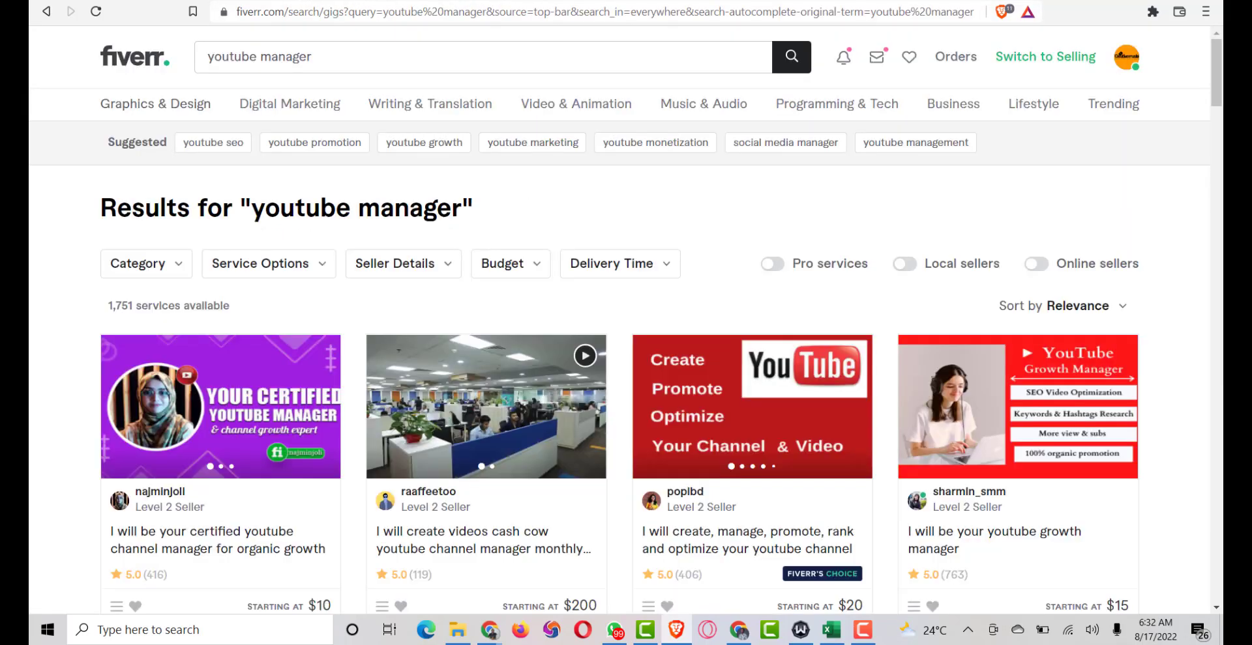
# Step: Check the "youtube manager" search results for keyword ideas and add "youtube promotion" as the gig's fifth search tag
pyautogui.scroll(-3, 509, 201)
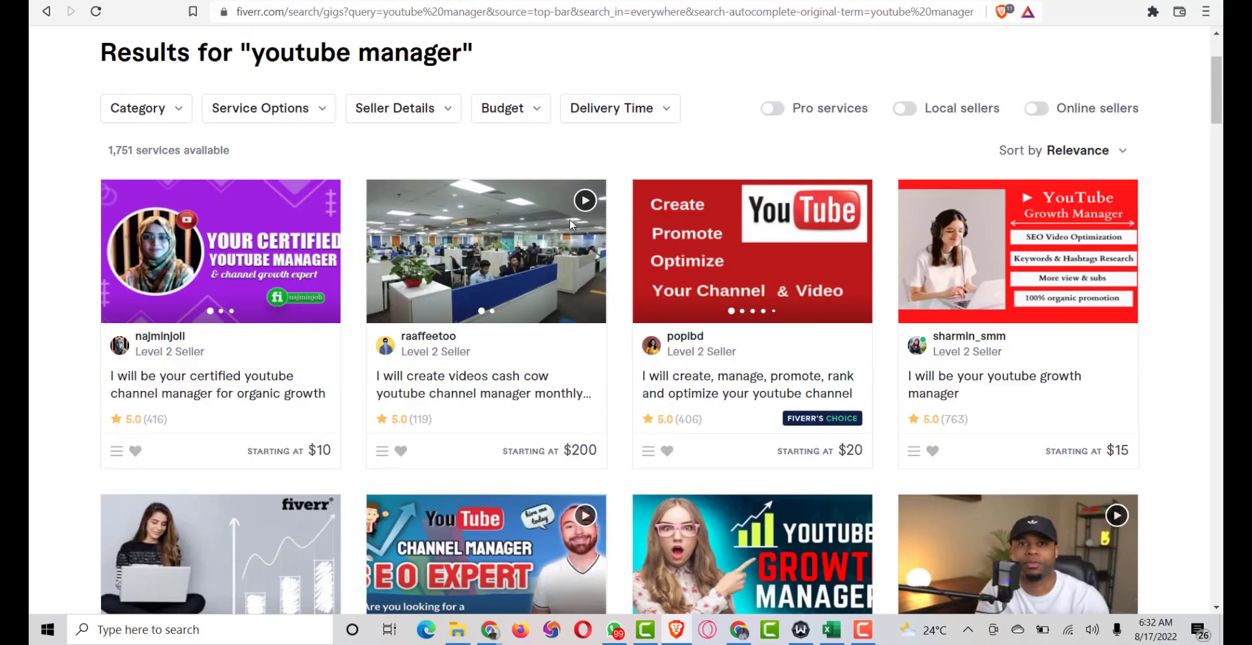
pyautogui.scroll(-1, 509, 202)
pyautogui.scroll(4, 509, 201)
pyautogui.scroll(-1, 509, 202)
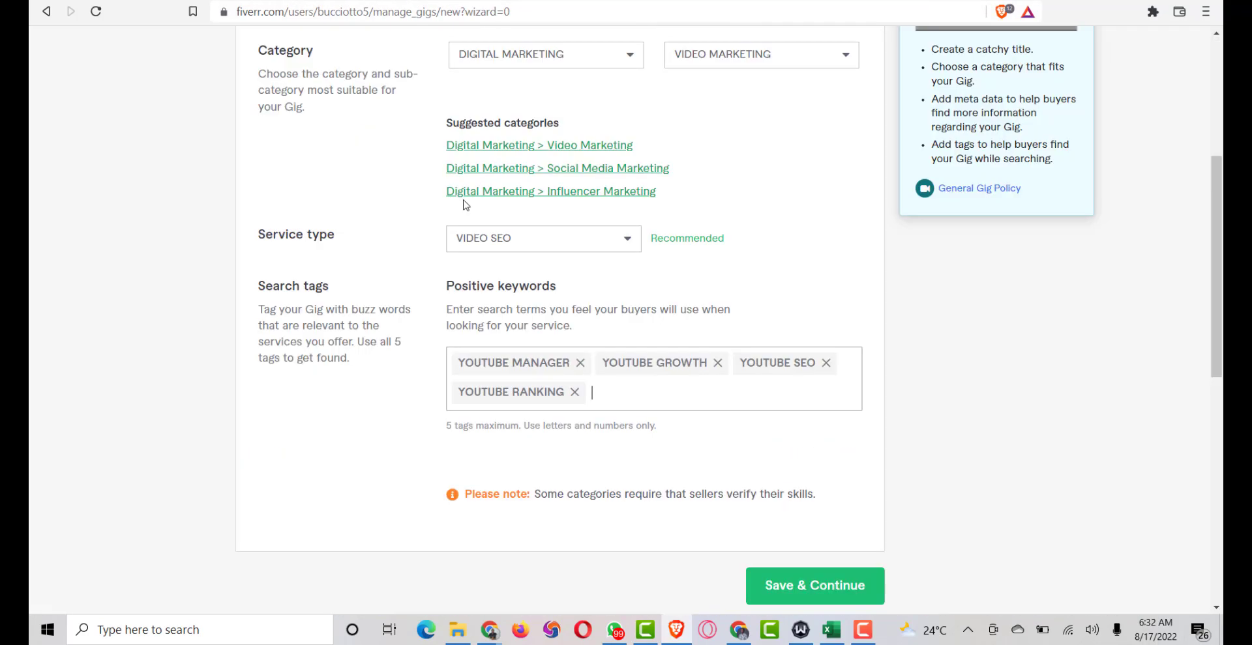
pyautogui.write('youtu')
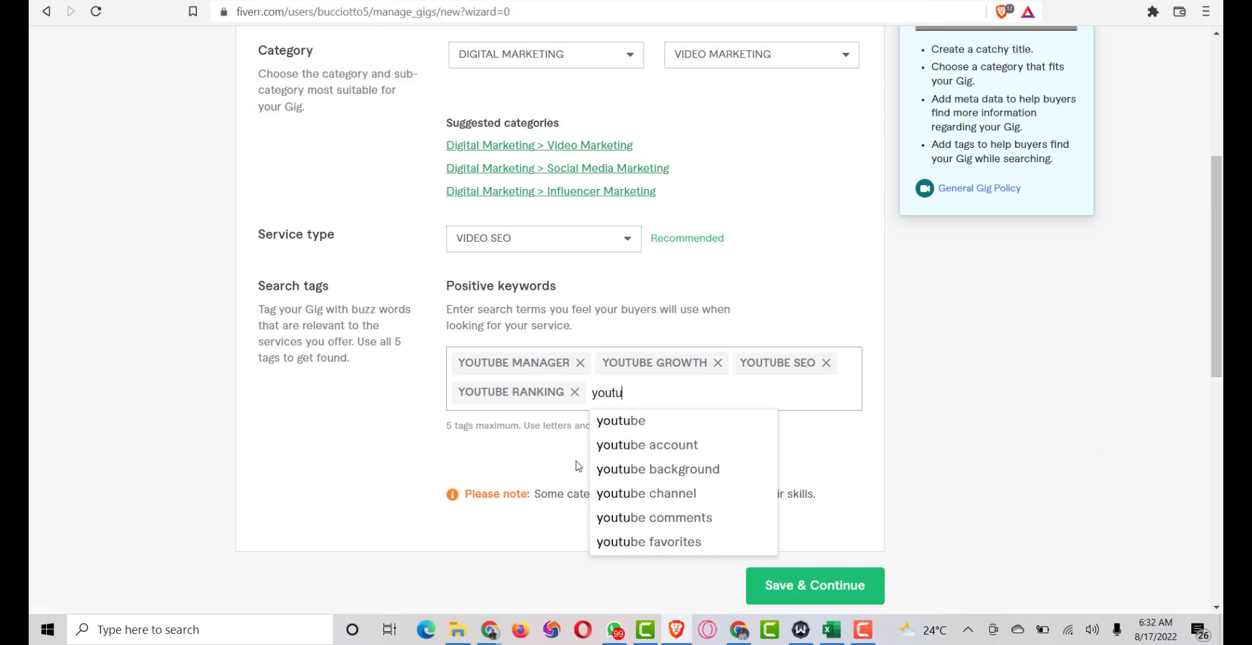
pyautogui.write('be promotion')
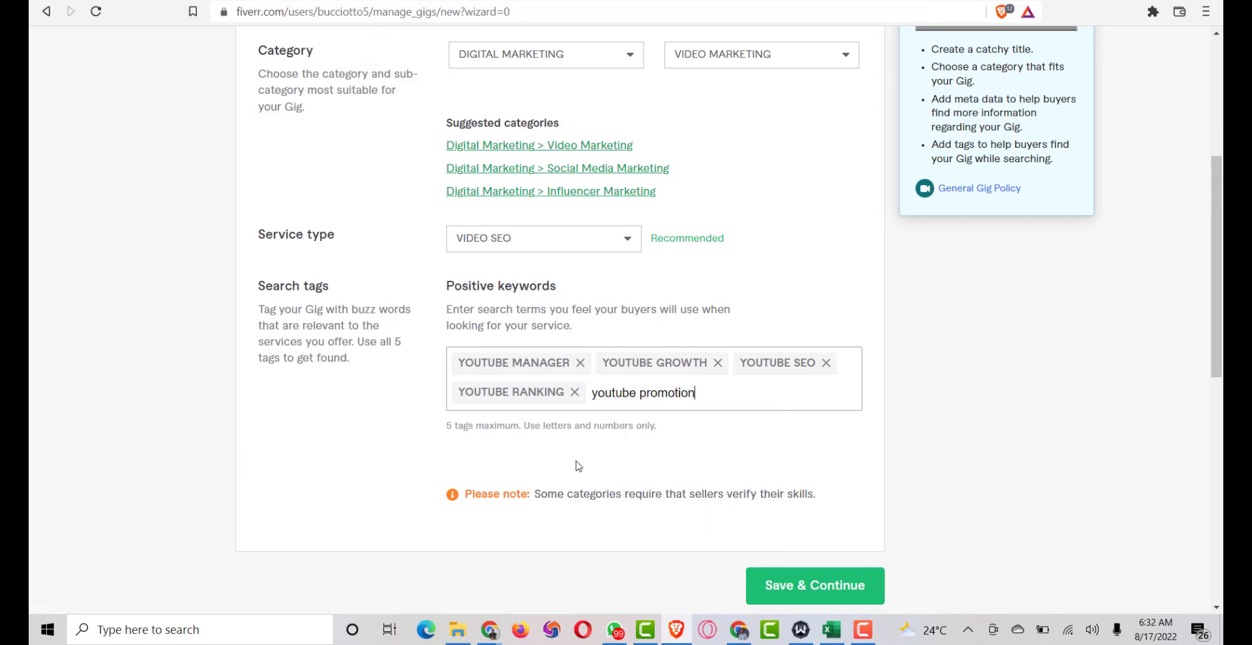
pyautogui.press('Return')
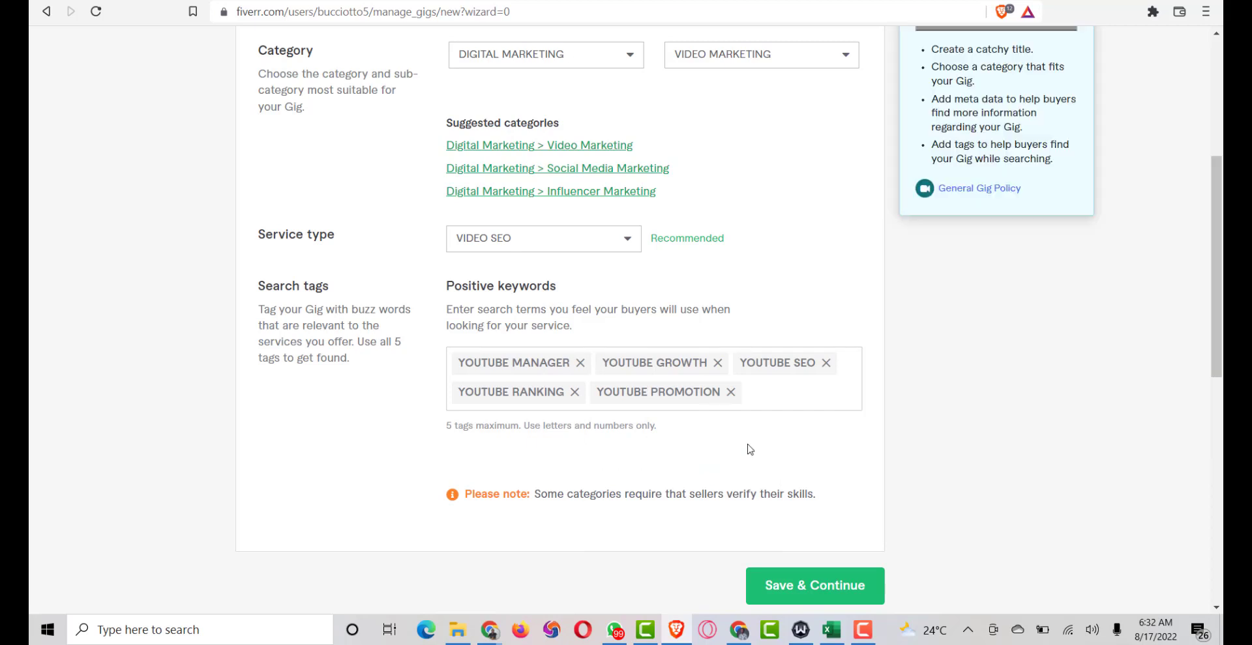
# Step: Save the gig's Overview section and continue to Pricing
pyautogui.moveTo(729, 412)
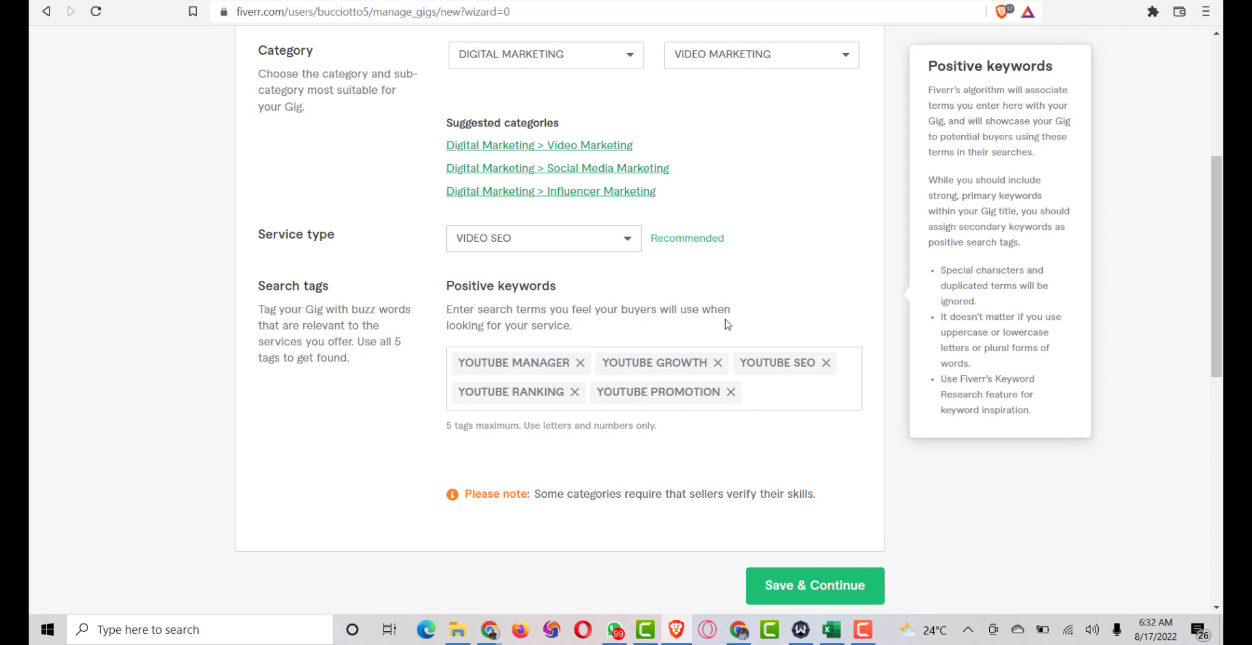
pyautogui.scroll(-1, 818, 406)
pyautogui.scroll(-2, 827, 601)
pyautogui.click(819, 517)
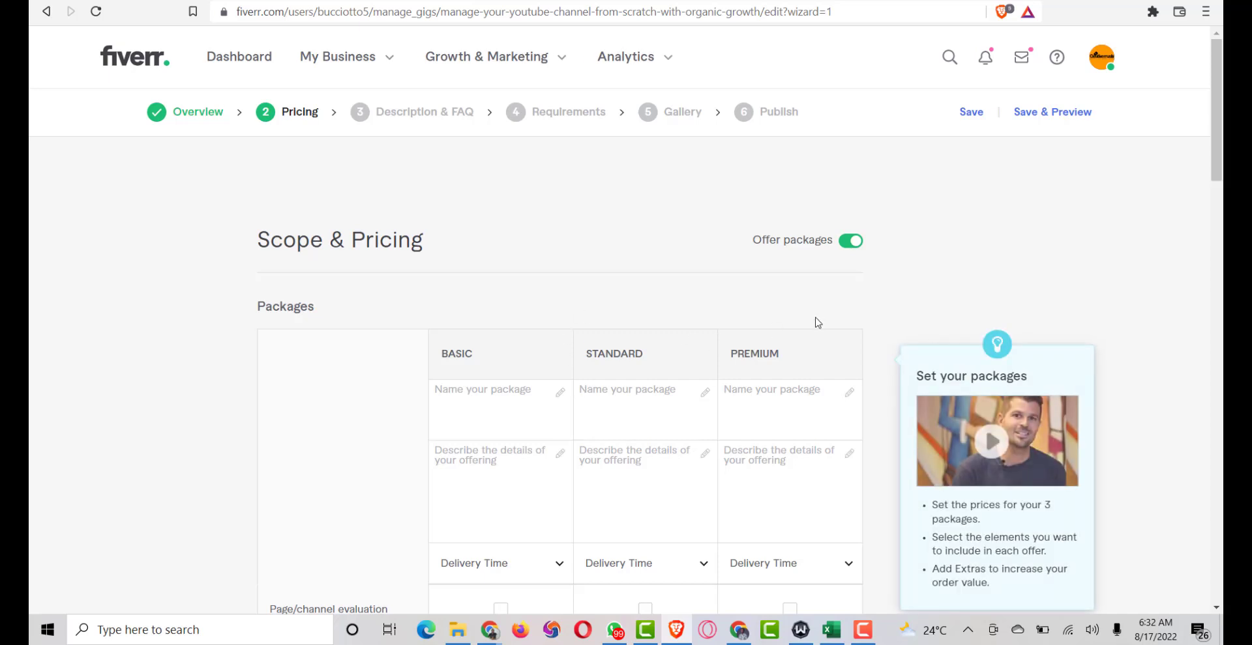
# Step: Examine the Scope & Pricing form's fields for naming, describing and pricing the three packages, along with the included service options and extra services
pyautogui.scroll(-1, 815, 324)
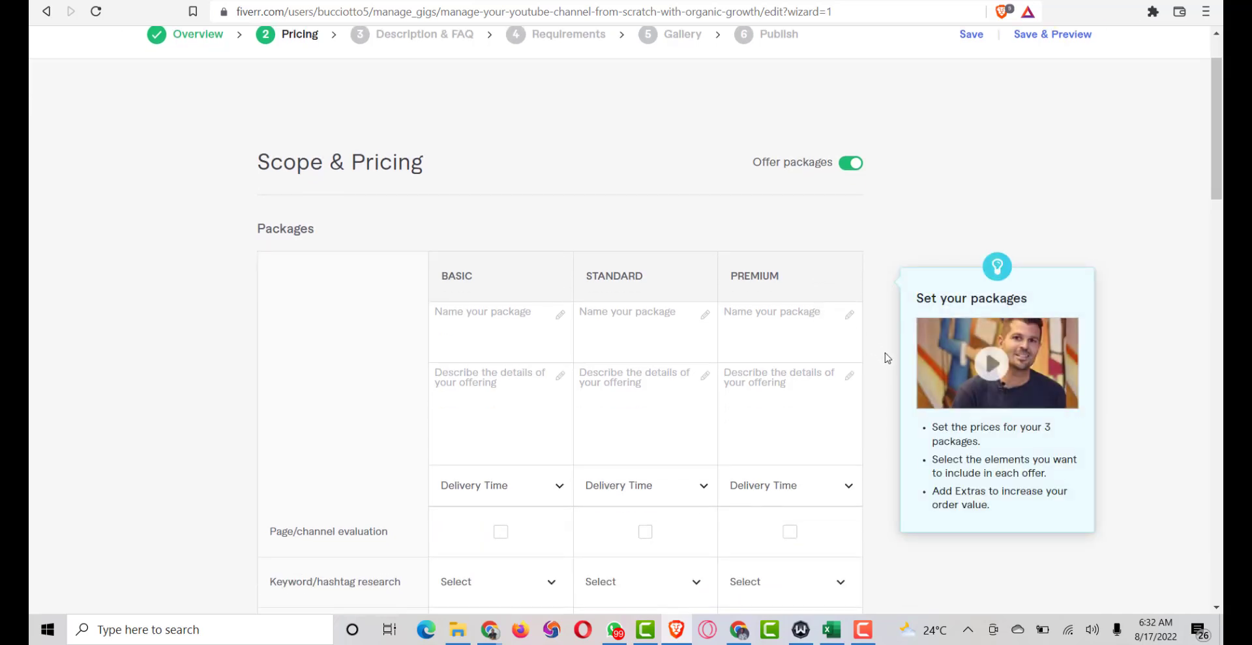
pyautogui.scroll(-1, 877, 391)
pyautogui.click(672, 305)
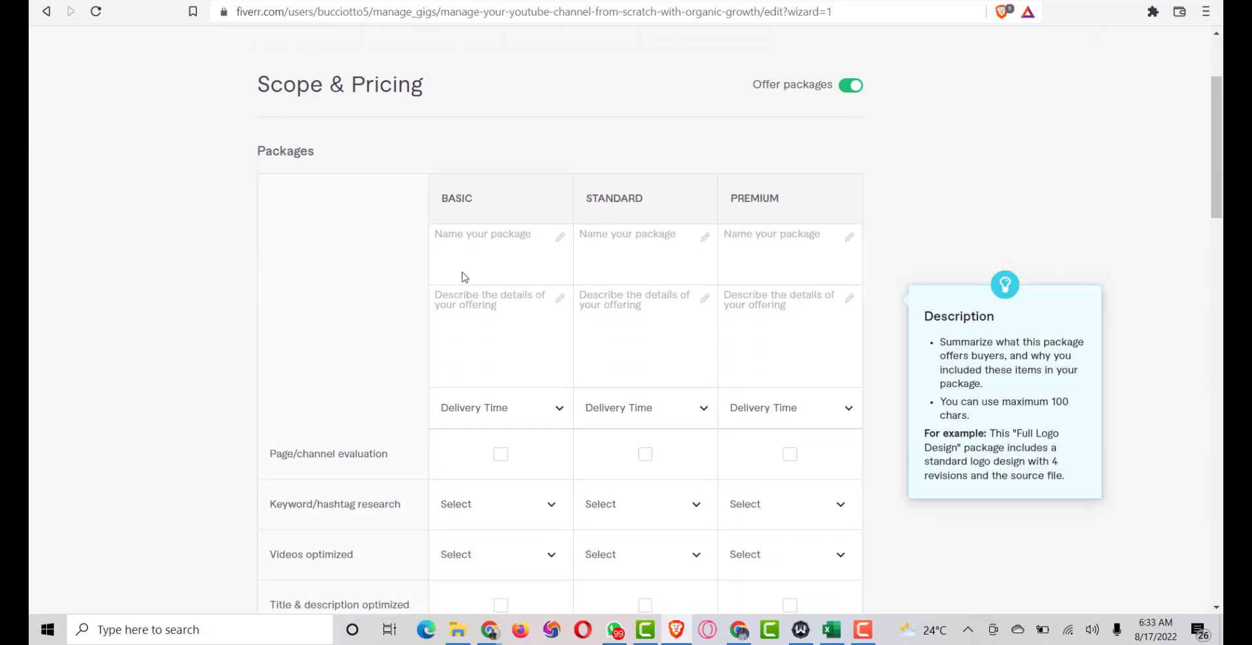
pyautogui.click(467, 249)
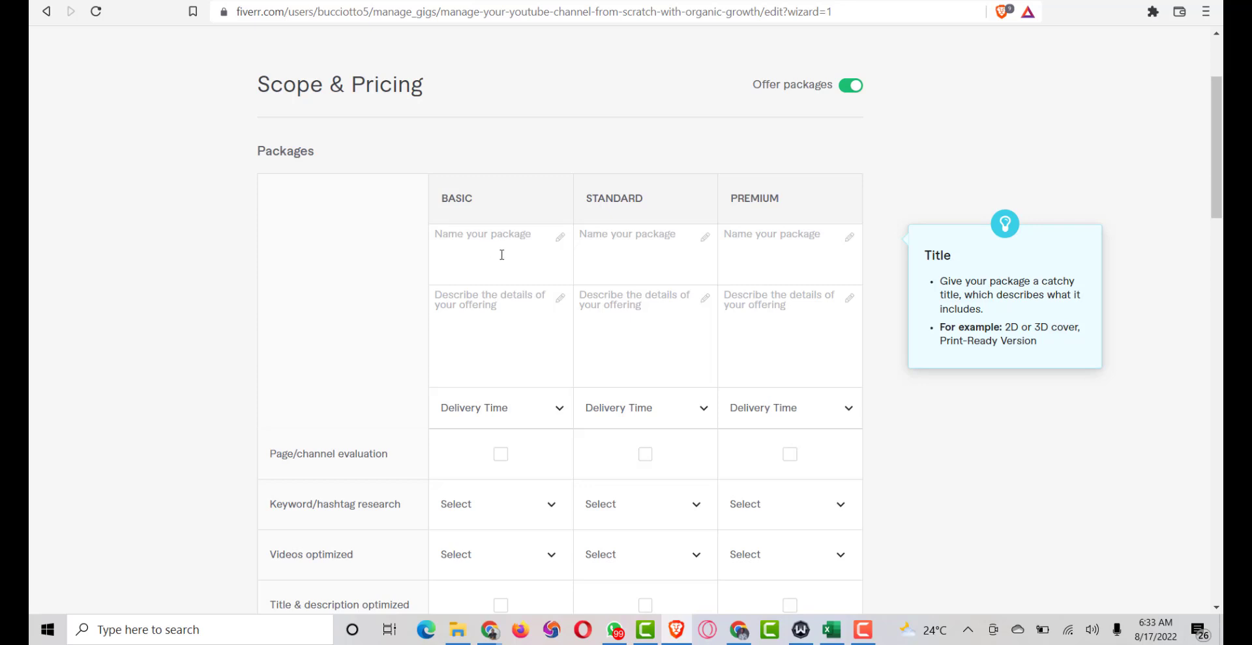
pyautogui.scroll(-2, 567, 336)
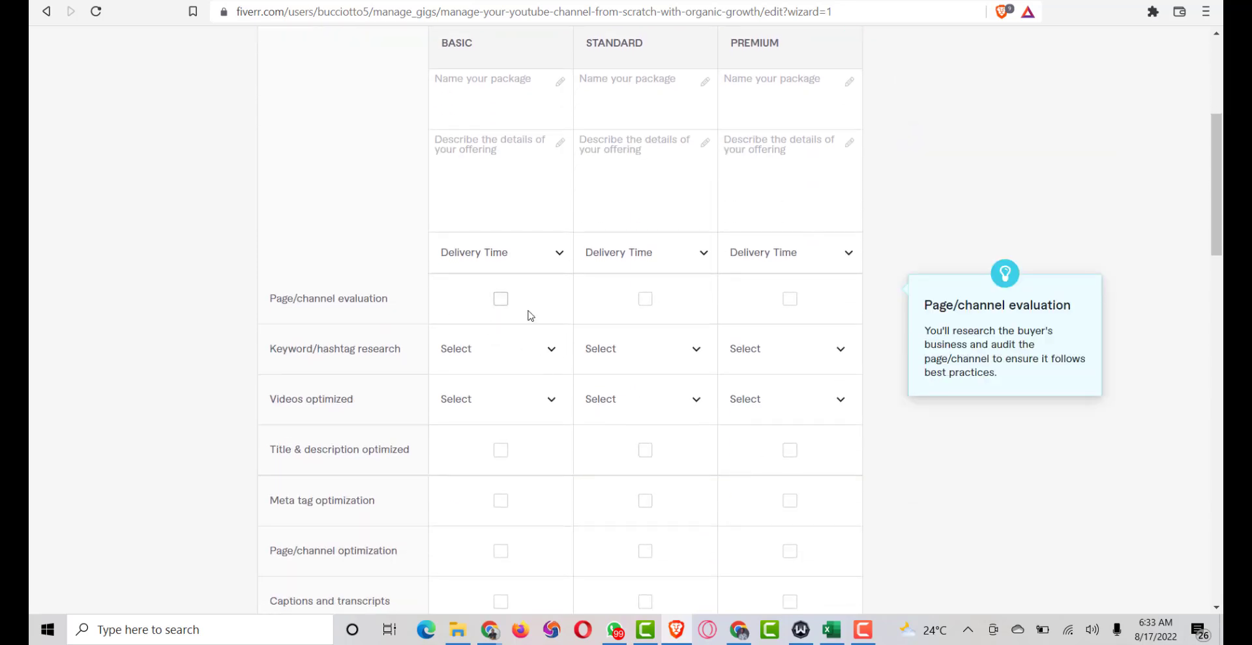
pyautogui.scroll(-2, 587, 424)
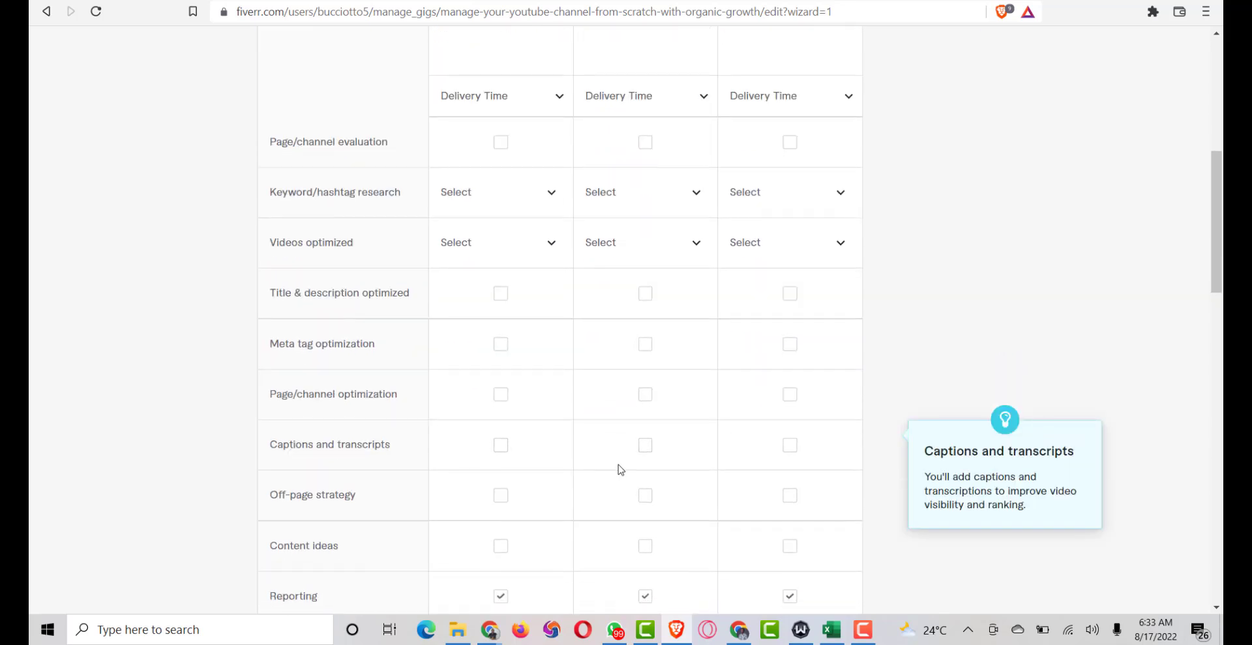
pyautogui.scroll(-2, 635, 473)
pyautogui.scroll(-3, 717, 450)
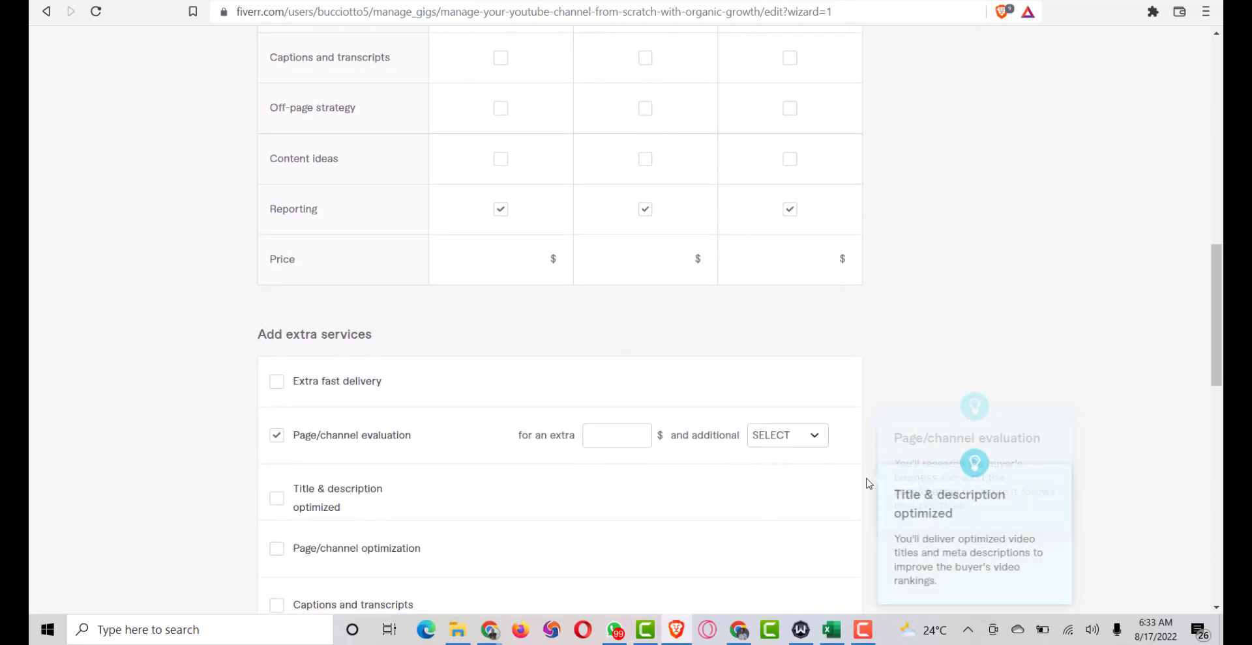
pyautogui.scroll(-2, 869, 487)
pyautogui.scroll(-2, 874, 548)
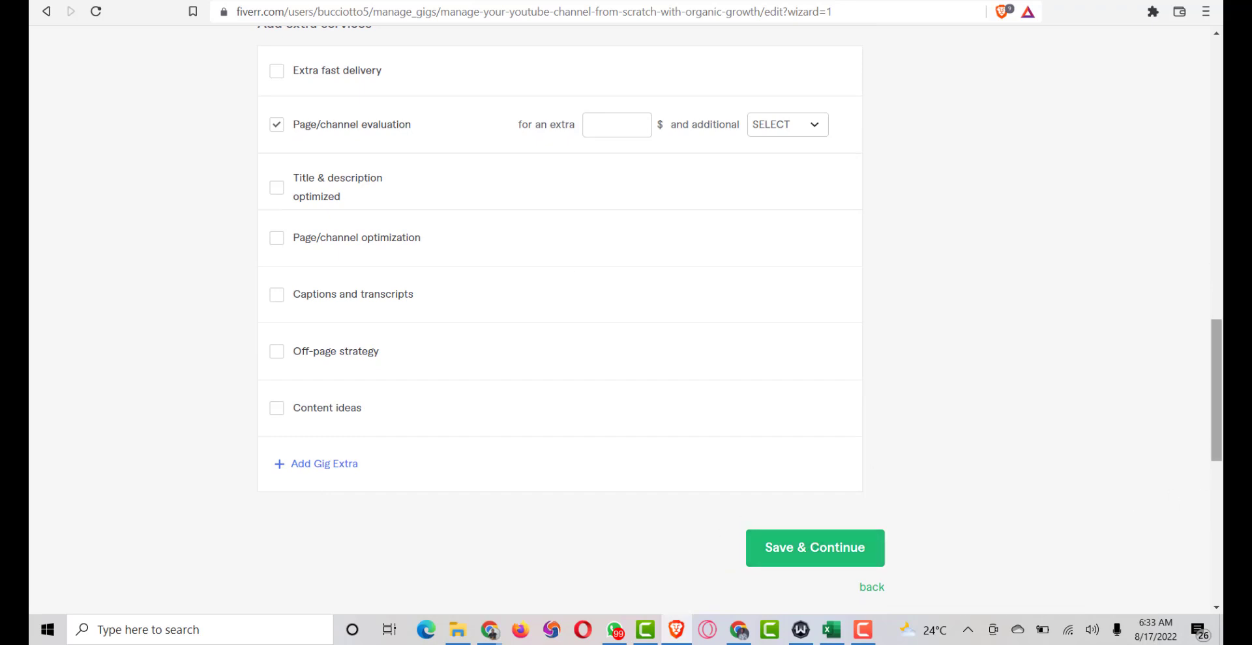
pyautogui.scroll(15, 536, 196)
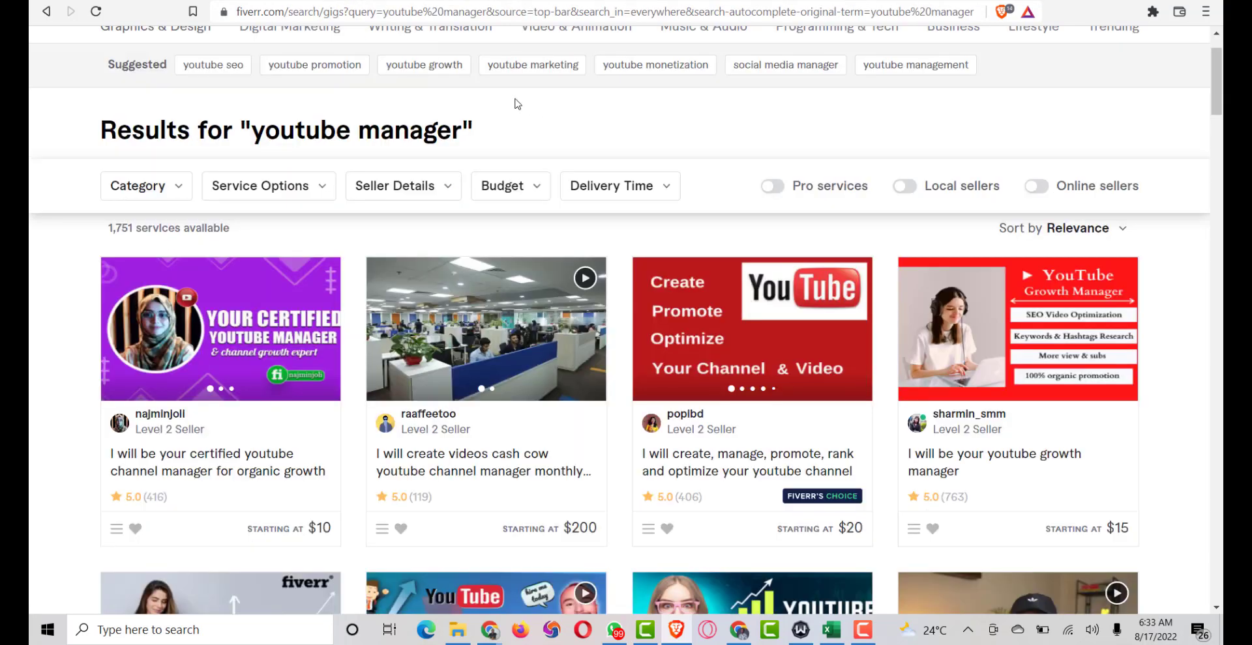
# Step: Leave the buyer-side gig pages by switching to selling mode and open the account's list of existing gigs
pyautogui.scroll(1, 519, 105)
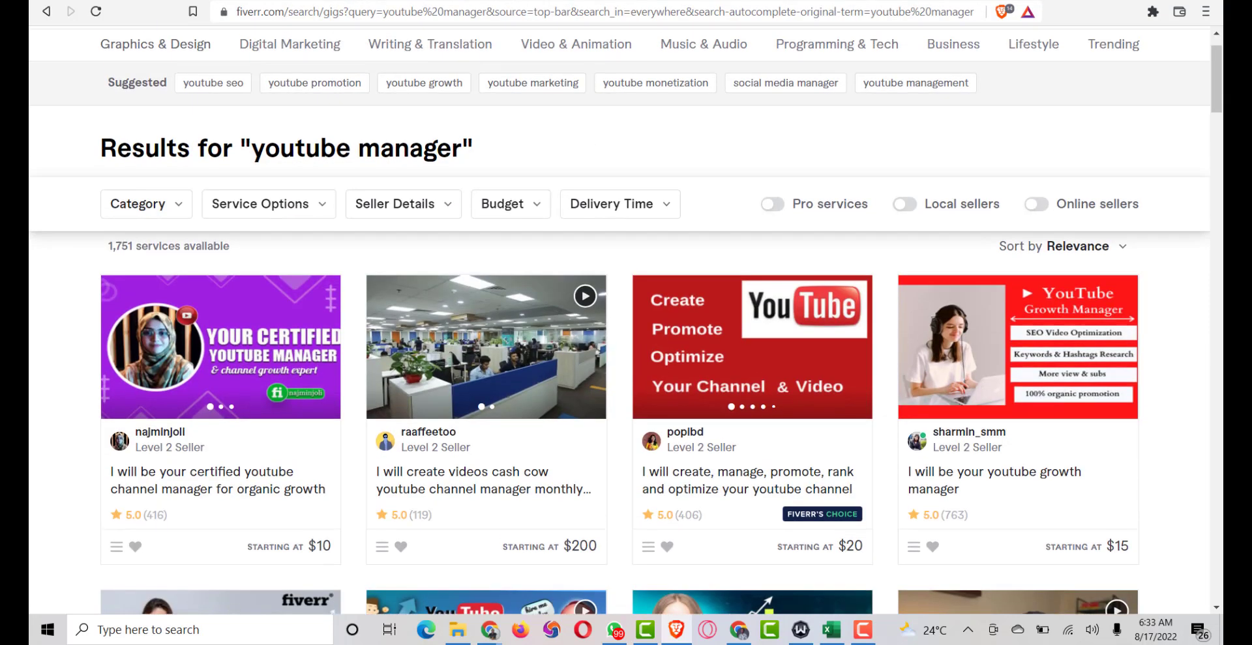
pyautogui.scroll(1, 620, 319)
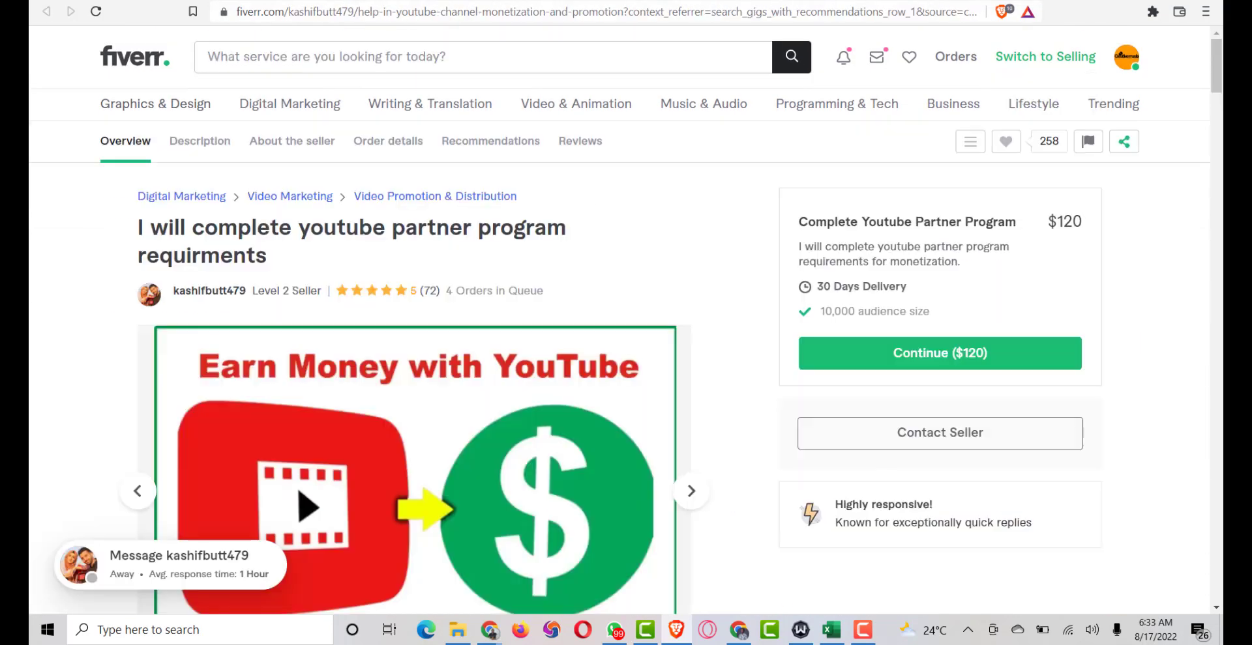
pyautogui.click(1064, 64)
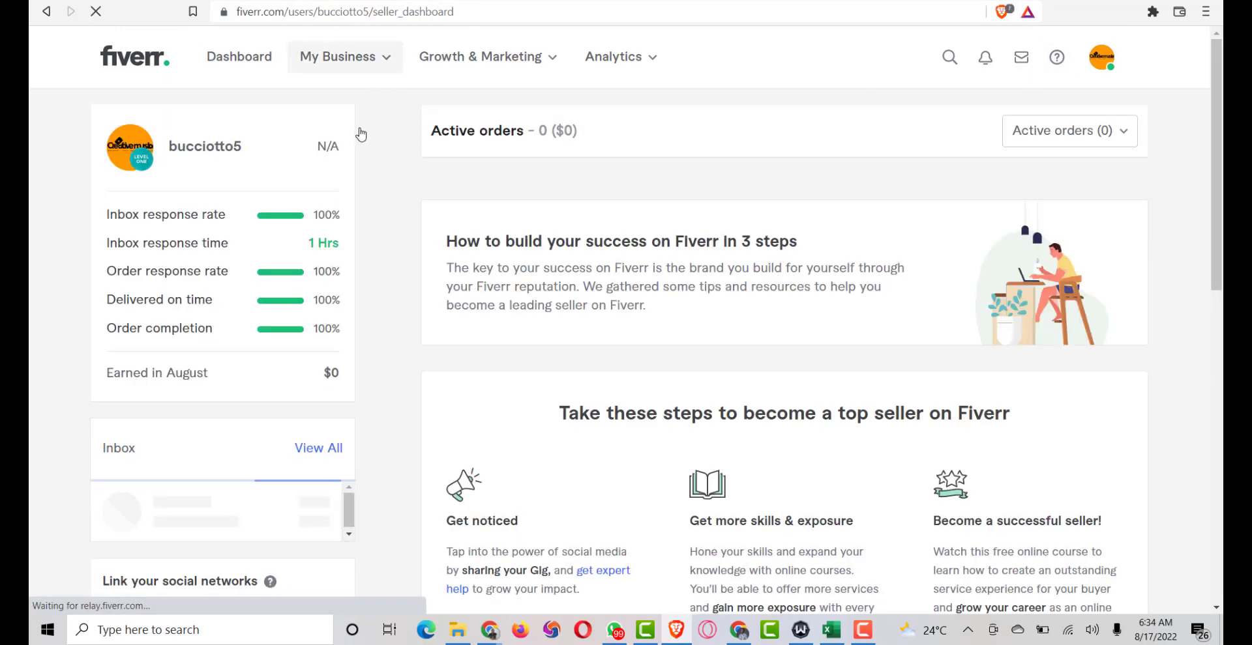
pyautogui.click(391, 58)
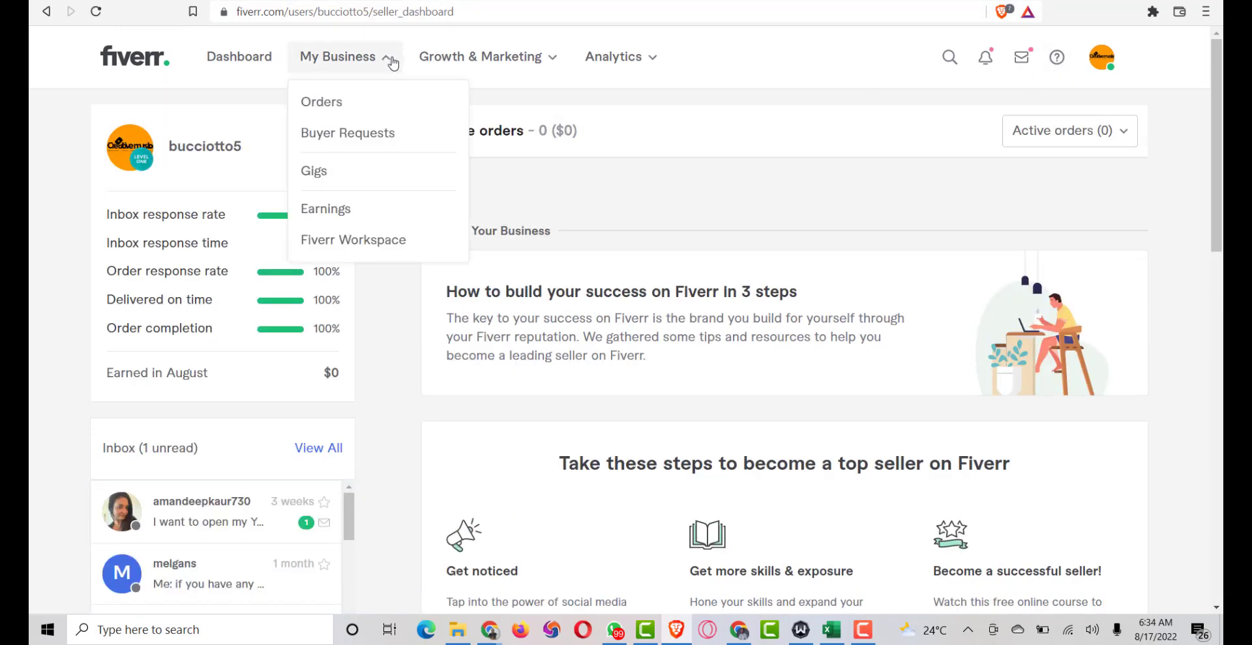
pyautogui.click(317, 172)
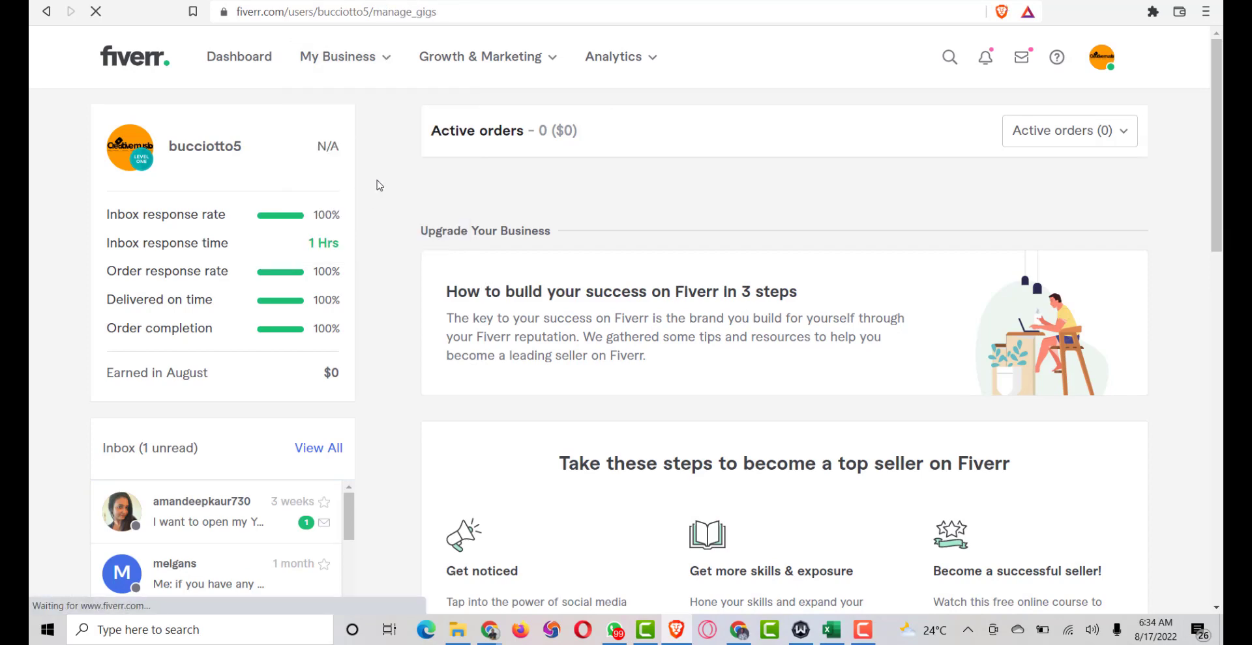